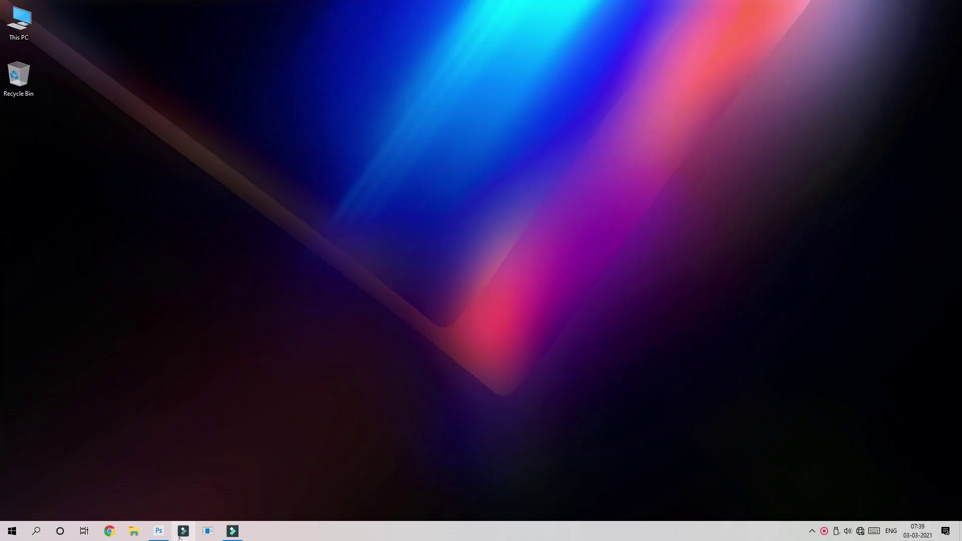
- Create a blank white 1280 × 720 px, 72 ppi document from the Custom preset
left_click(159, 531)
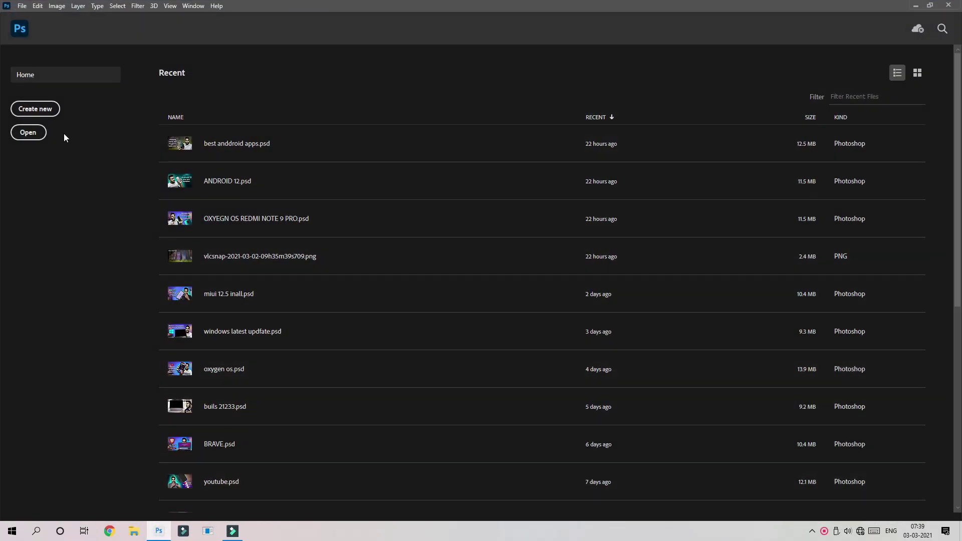
left_click(35, 109)
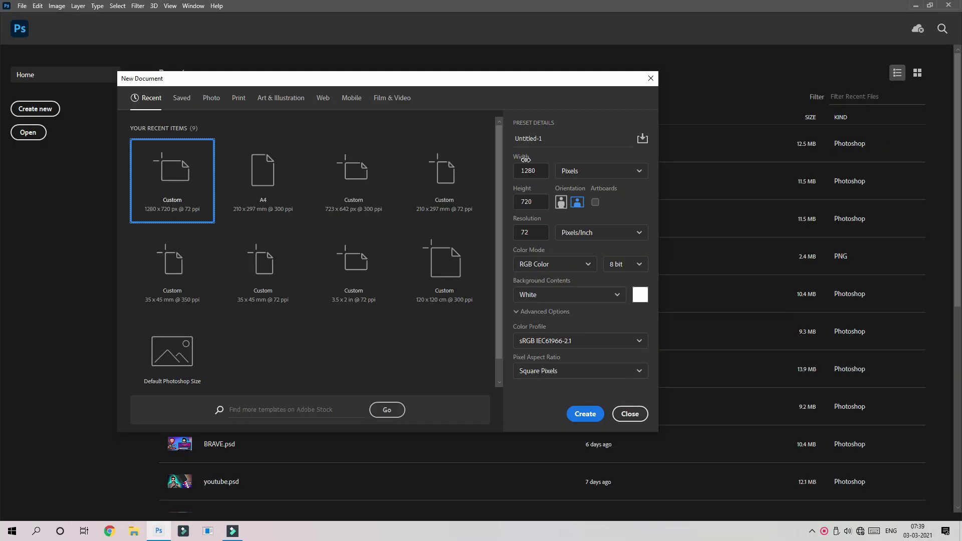
left_click(603, 418)
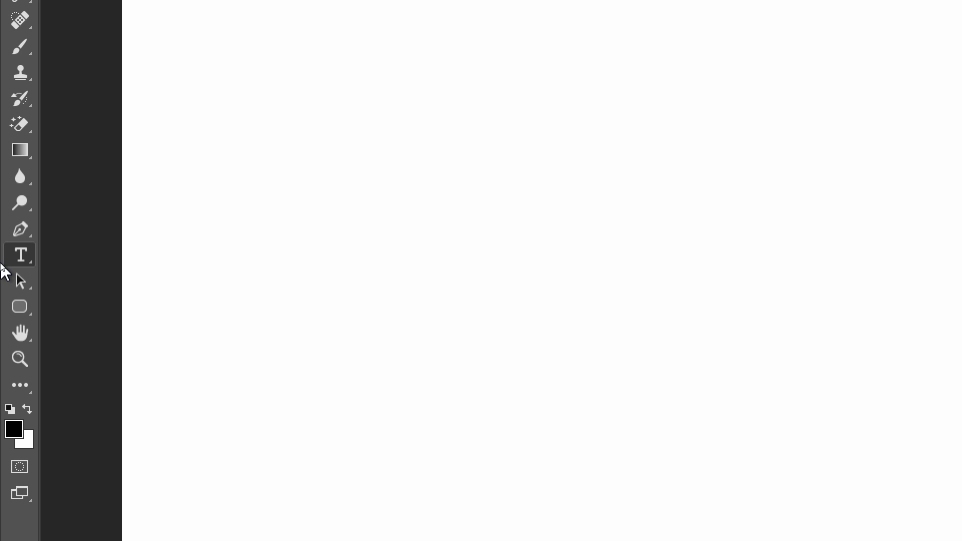
- Type the headline 'HOW TO VIDEOS' and drag it toward the canvas centre
left_click(20, 256)
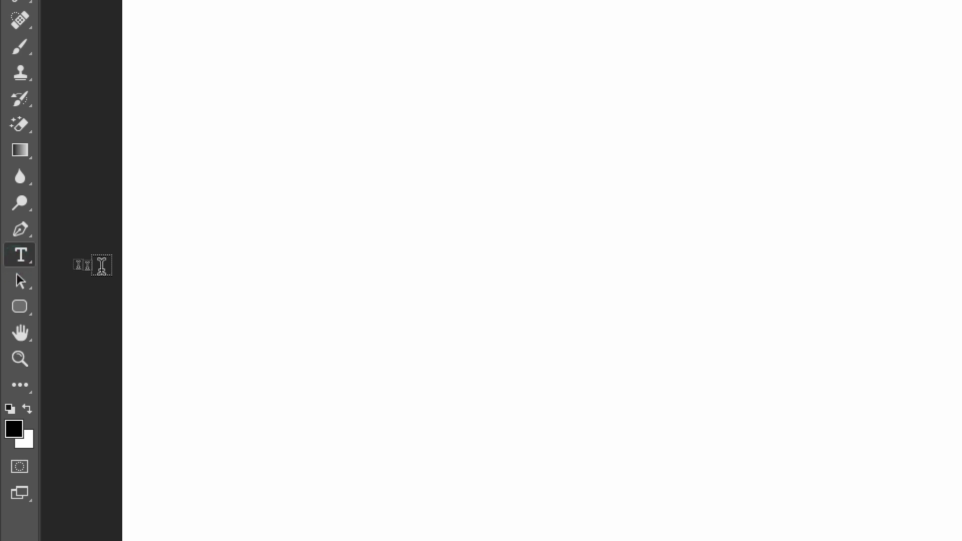
left_click(176, 264)
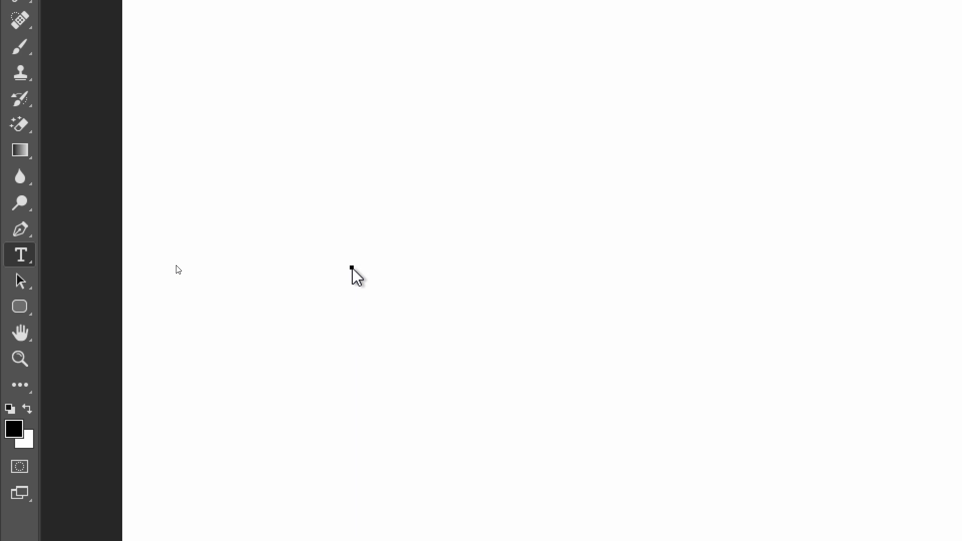
type("HOW TO VIDEOS")
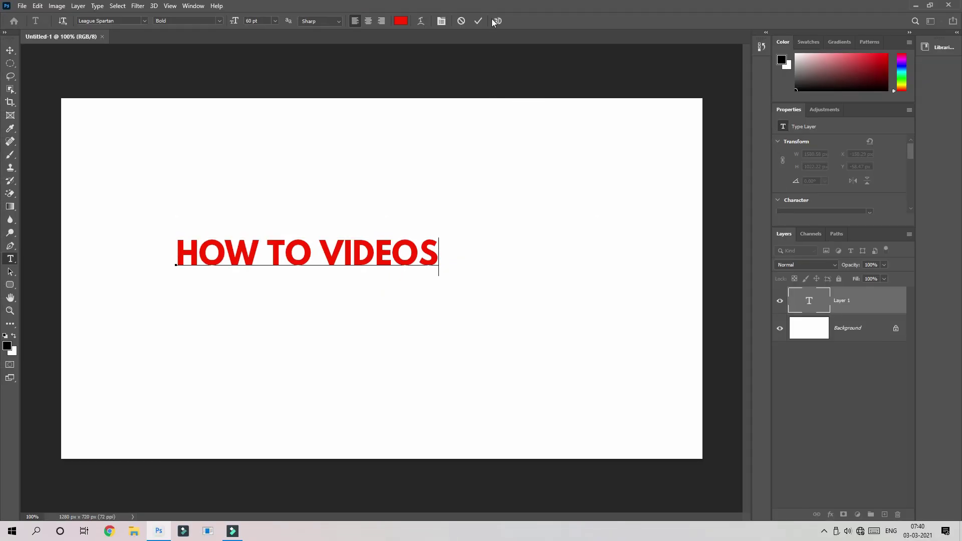
left_click(480, 20)
left_click(11, 50)
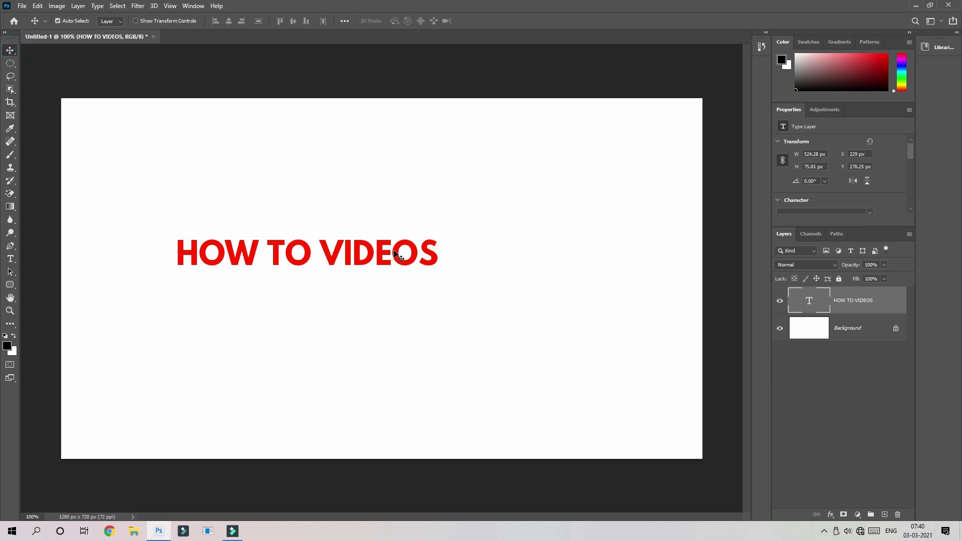
left_click_drag(396, 254, 476, 289)
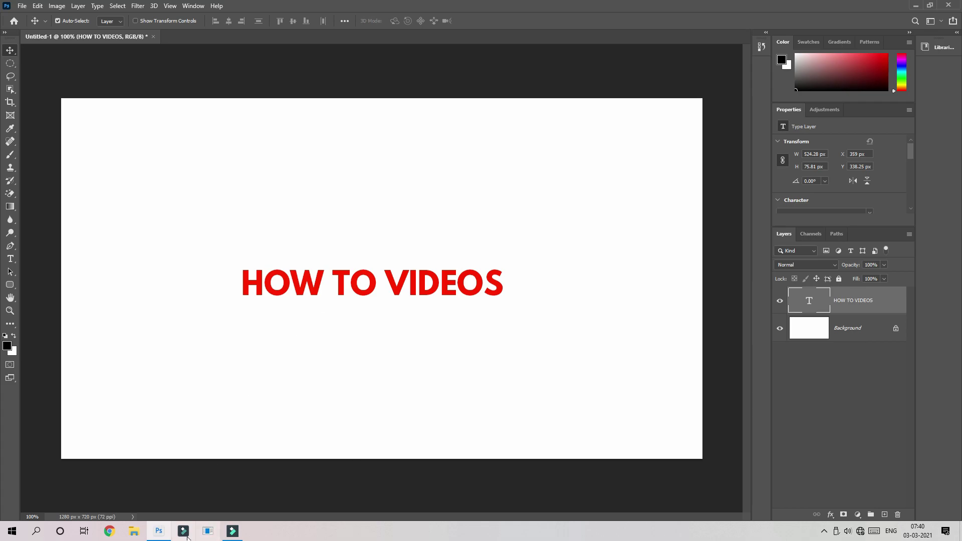
- Place the mountain-lake photo behind the headline, cancelling a trial teal overlay to keep the red text
left_click(134, 531)
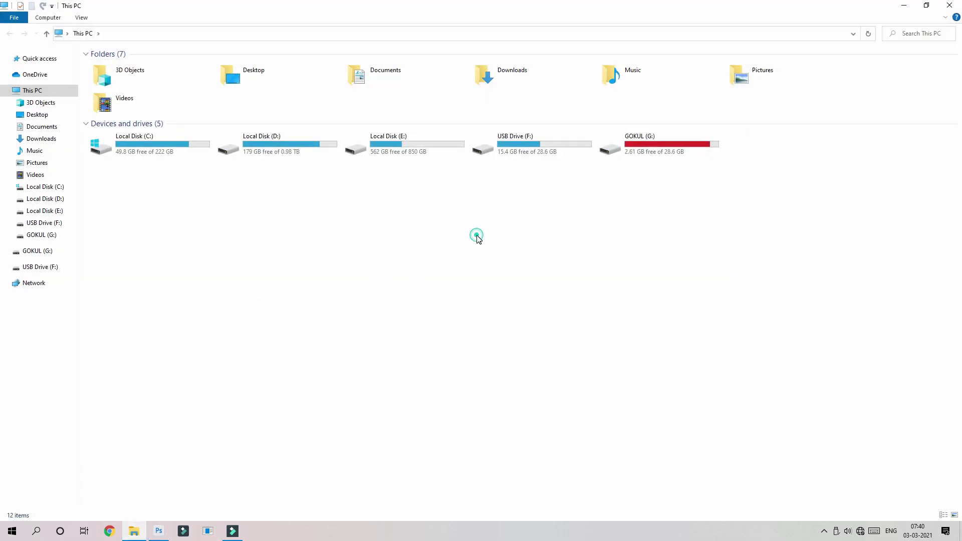
left_click(44, 223)
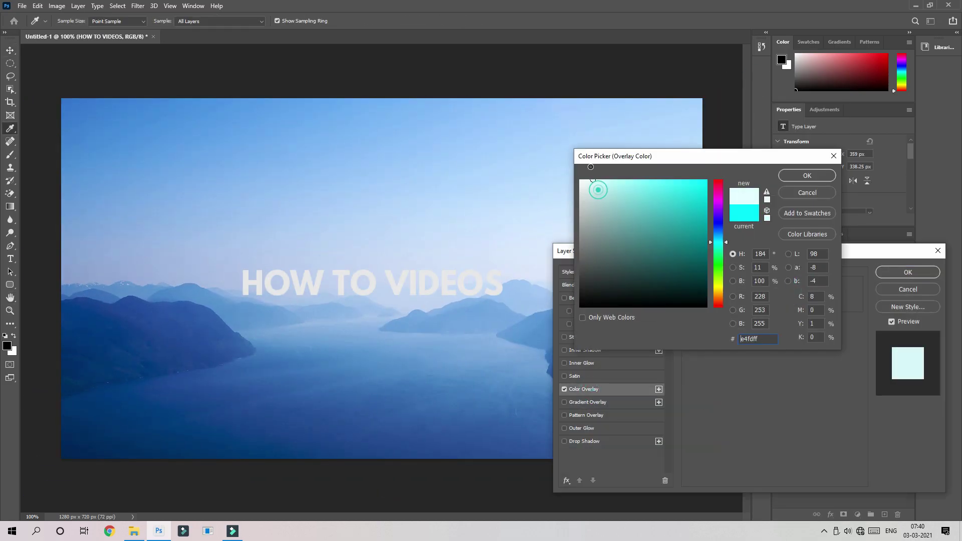
mouse_move(718, 242)
left_mouse_down()
mouse_move(718, 265)
mouse_move(718, 242)
left_mouse_up()
left_click_drag(652, 211, 652, 258)
left_click(810, 176)
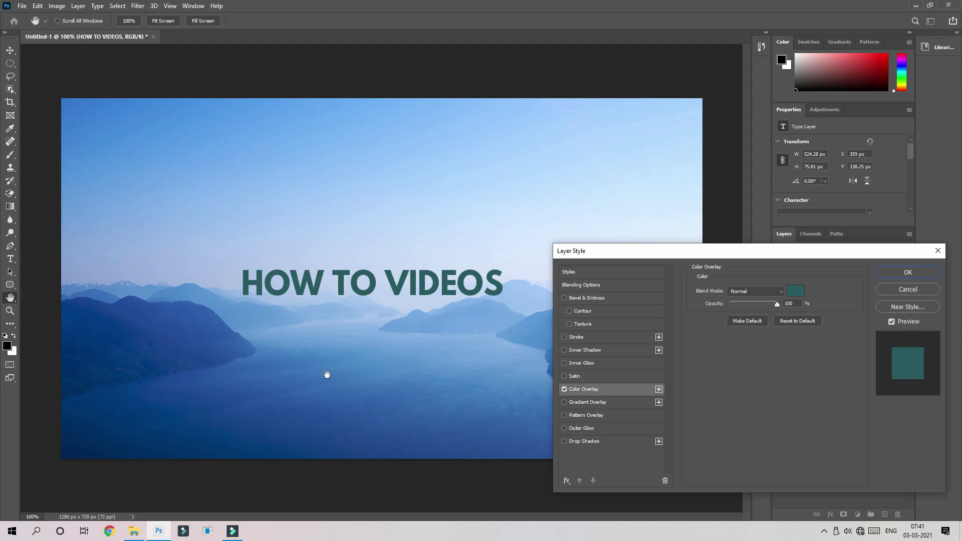
left_click(915, 291)
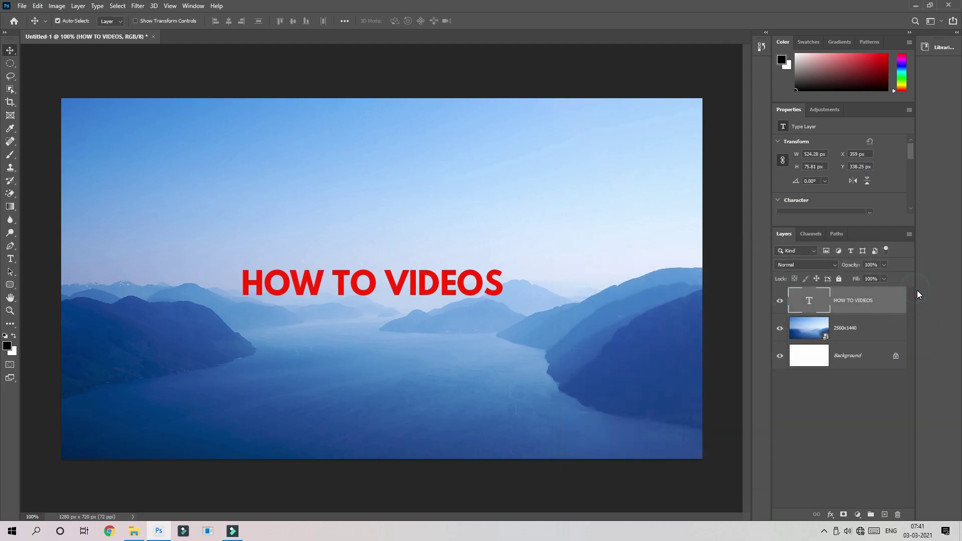
- Open the headline layer's Blending Options and enable Color Overlay
right_click(856, 296)
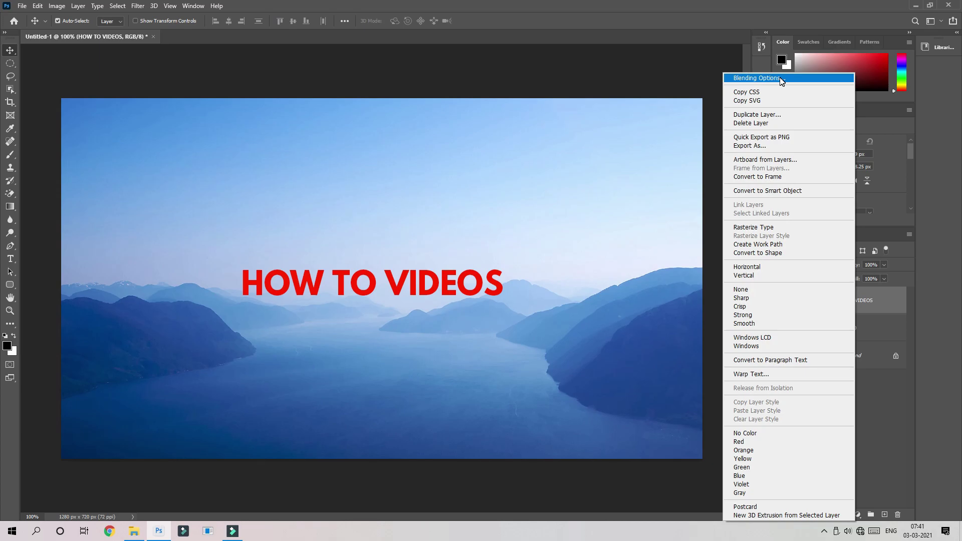
left_click(781, 79)
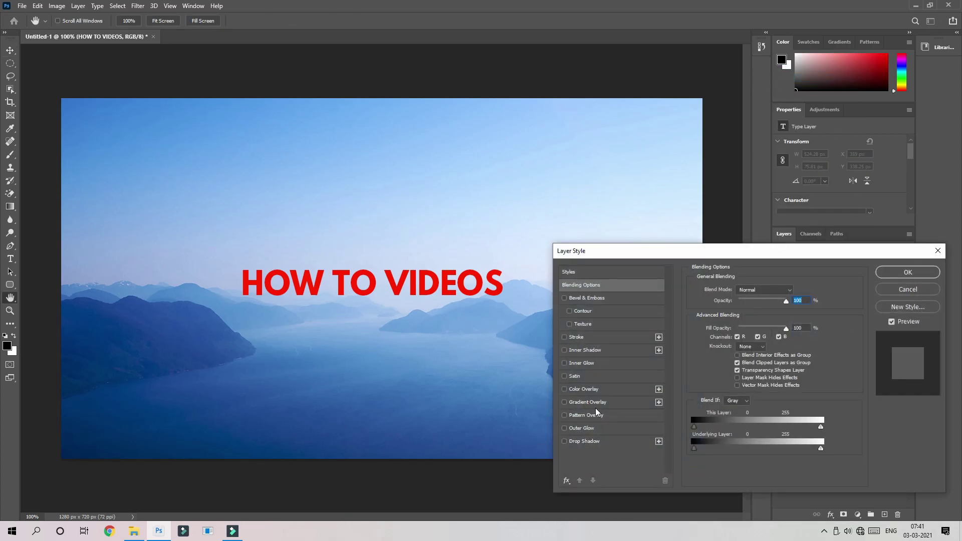
left_click_drag(722, 259, 699, 233)
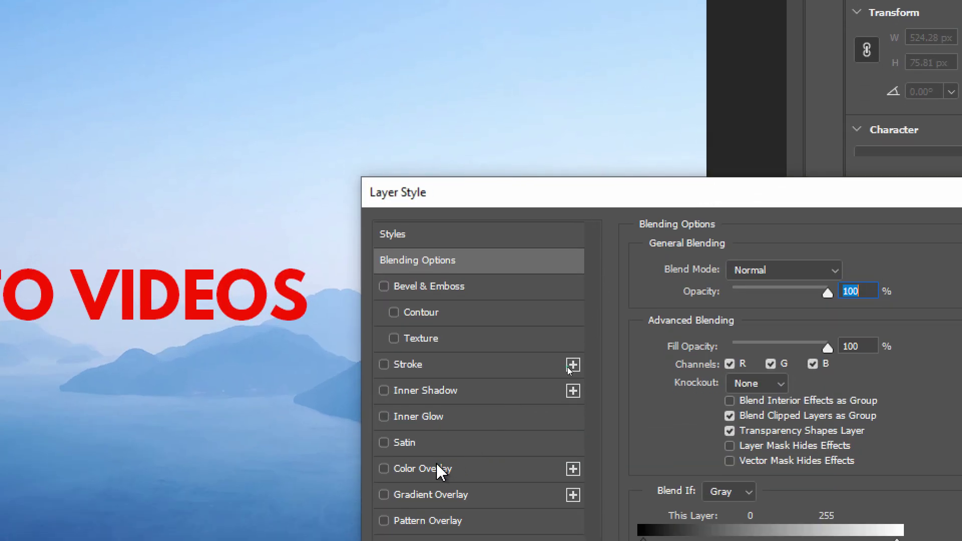
left_click(446, 500)
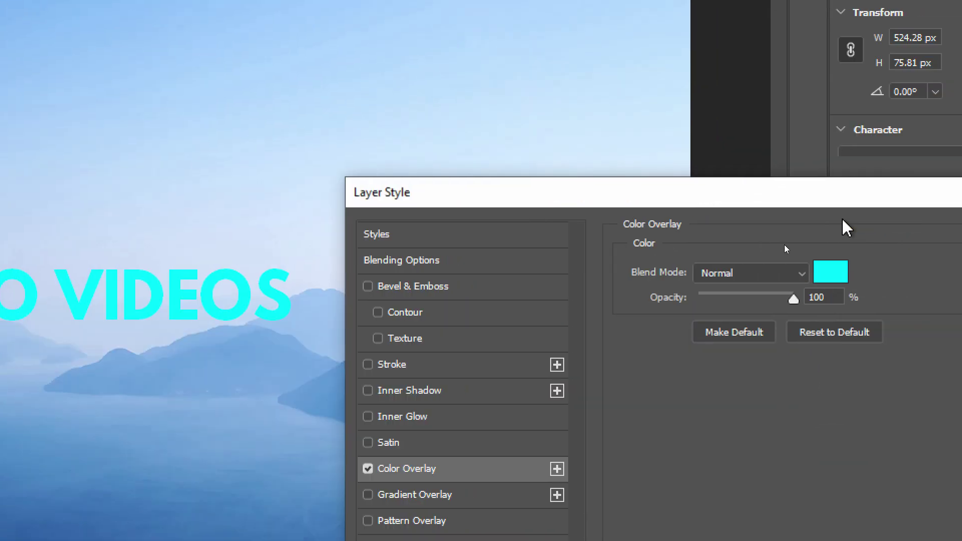
- Eyedrop a medium blue from the lake water as the overlay colour and apply it
left_click(805, 274)
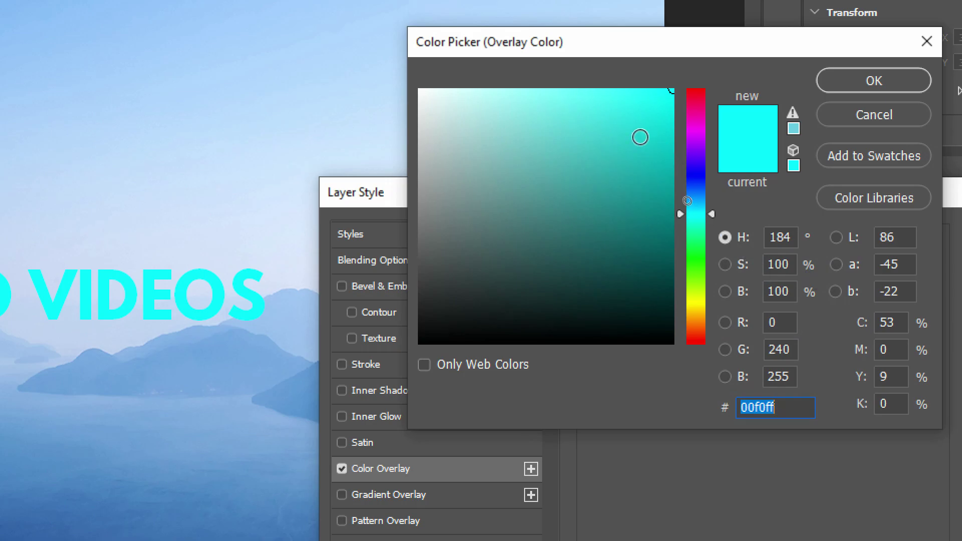
left_click_drag(638, 137, 628, 206)
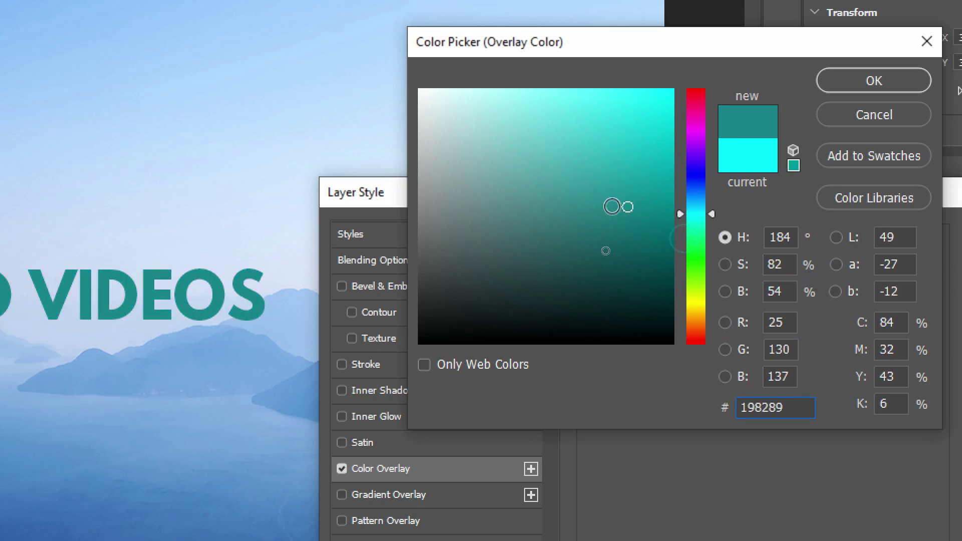
left_click(365, 344)
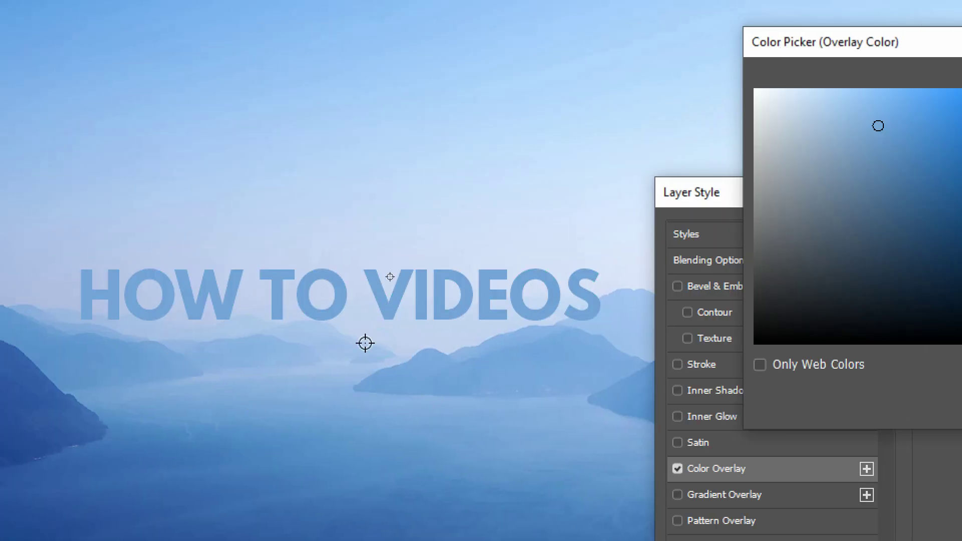
left_click(416, 217)
left_click(140, 351)
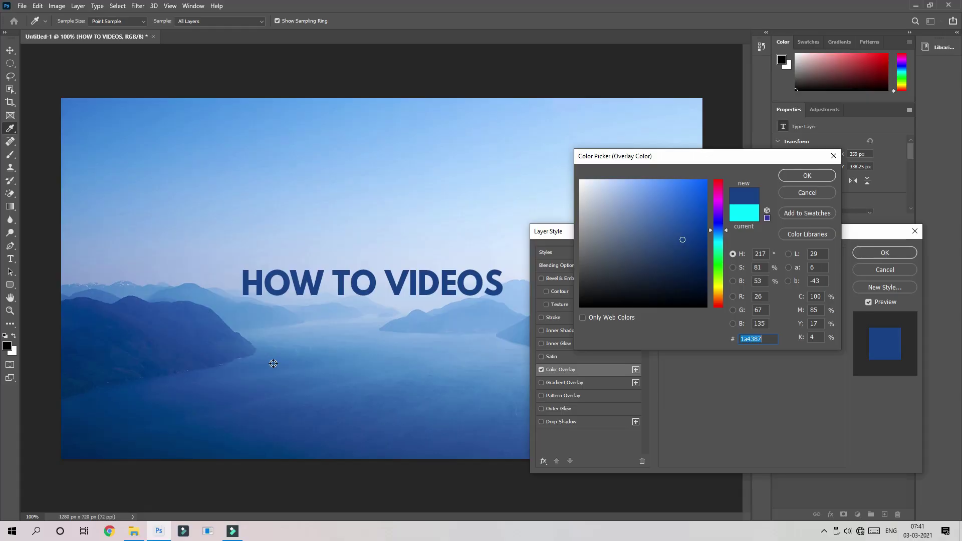
left_click(306, 381)
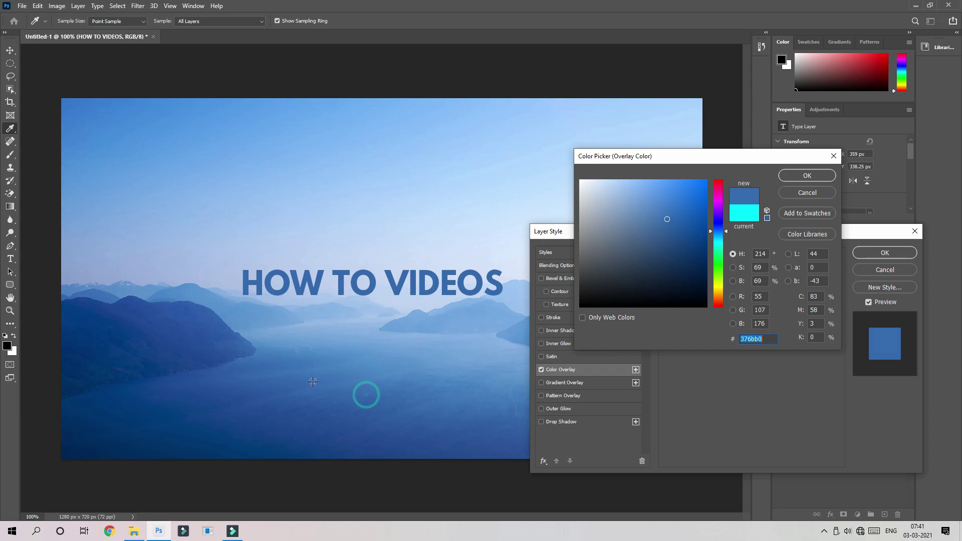
left_click_drag(172, 351, 305, 283)
left_click(819, 175)
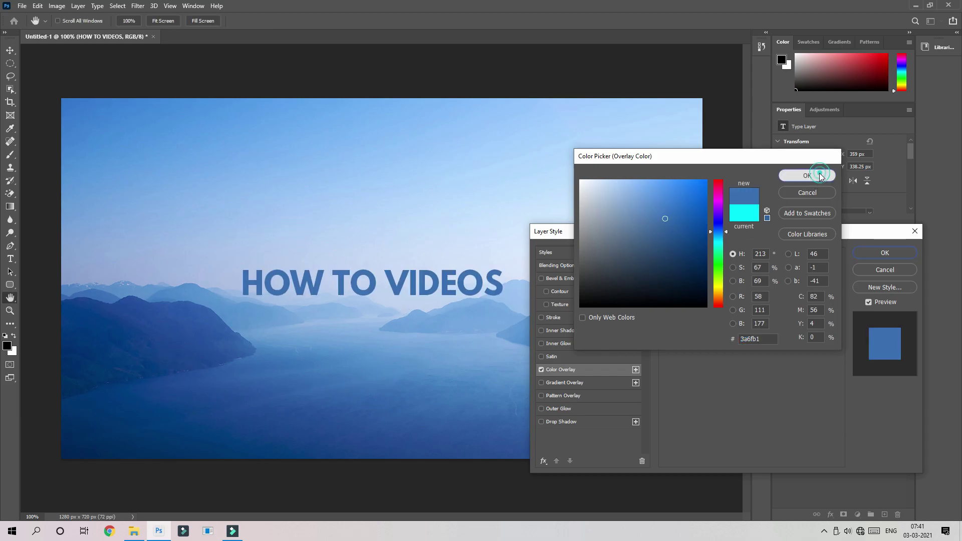
left_click(885, 252)
left_click(15, 40)
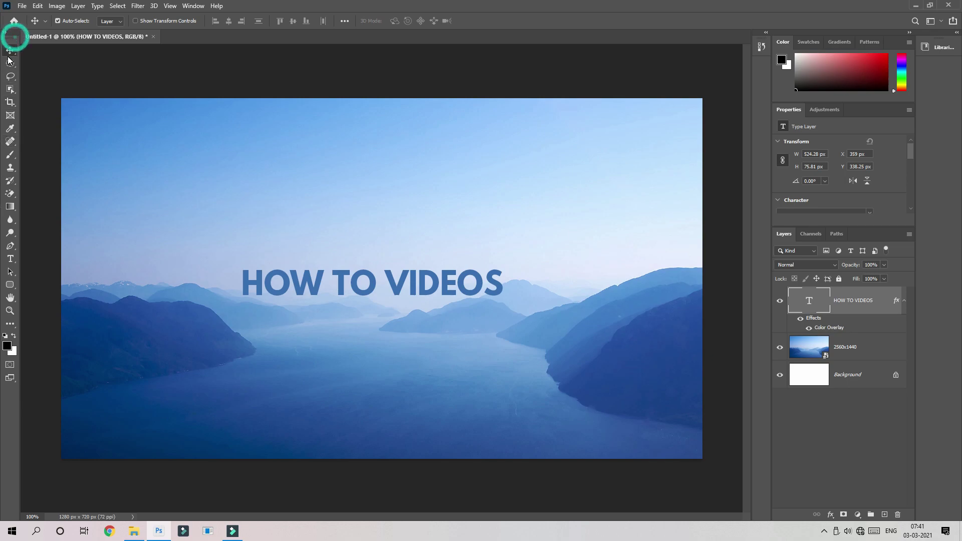
- Nudge the blue headline to a more central spot in the sky above the mountains
left_click_drag(422, 275, 421, 202)
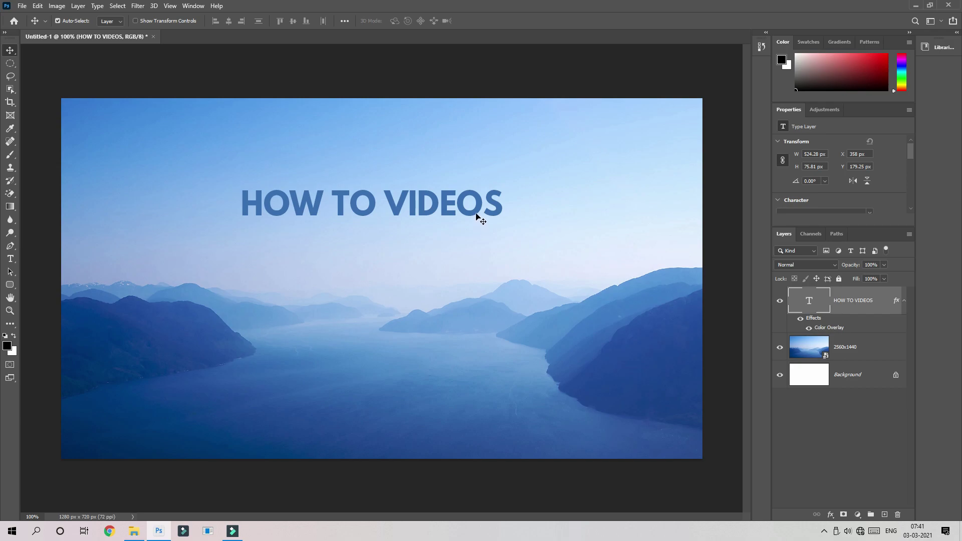
left_click_drag(478, 216, 466, 216)
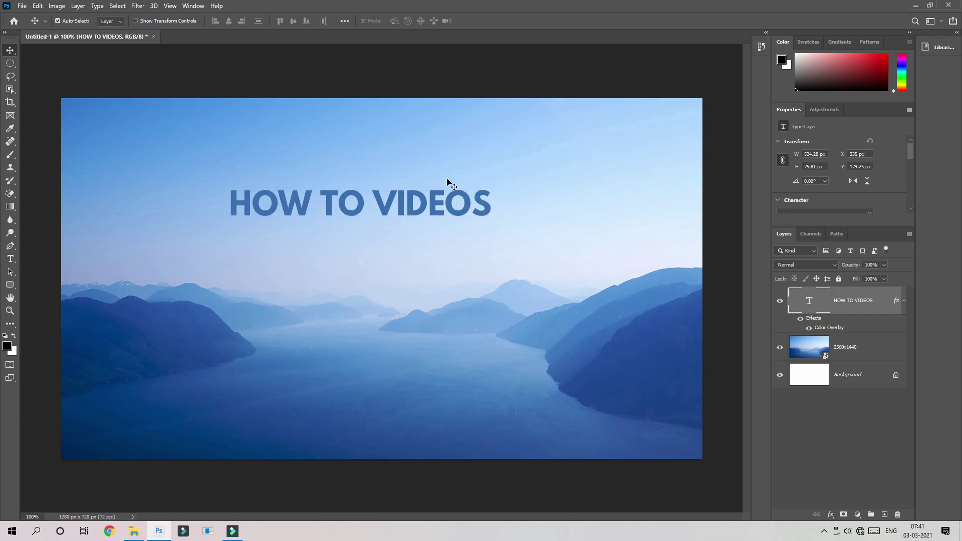
left_click_drag(381, 208, 408, 212)
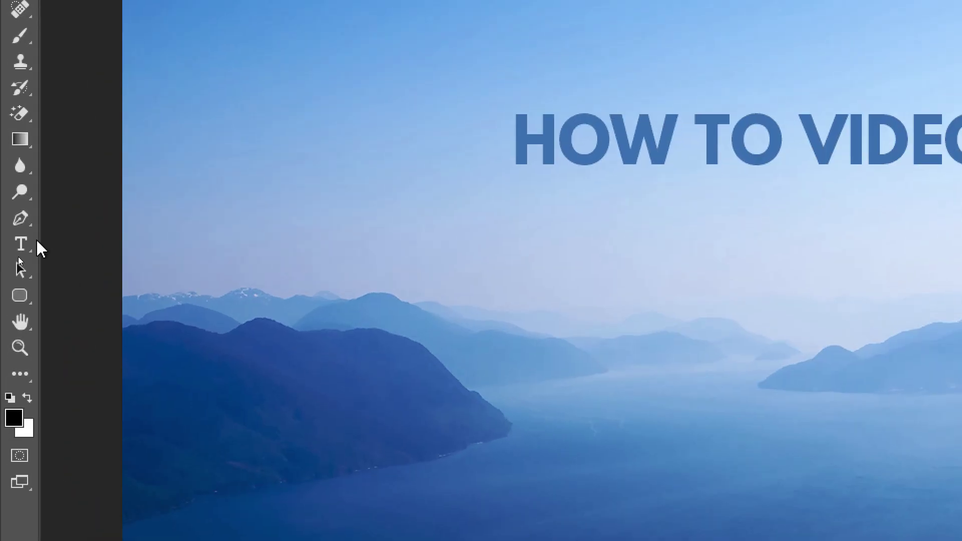
- Select the Horizontal Type Tool from the Type tool flyout
left_click(14, 258)
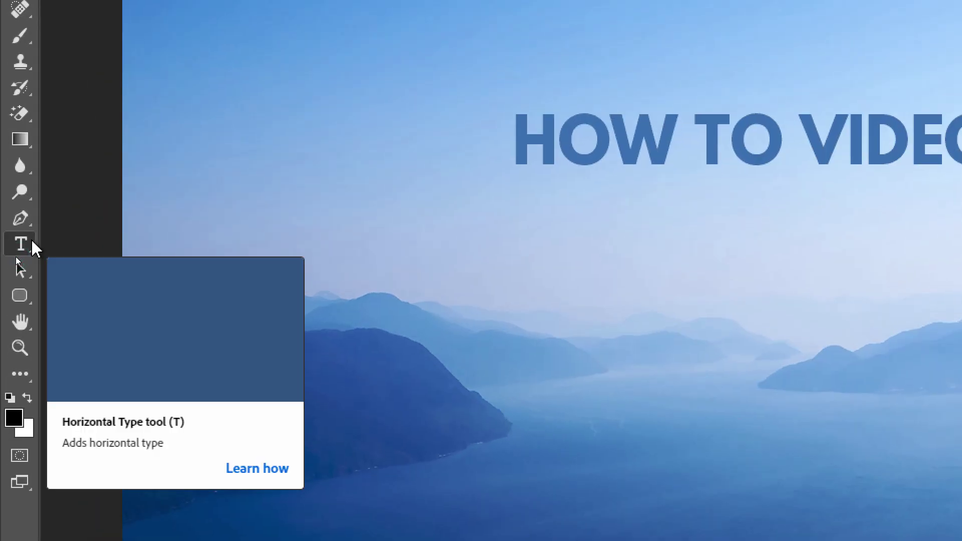
right_click(24, 247)
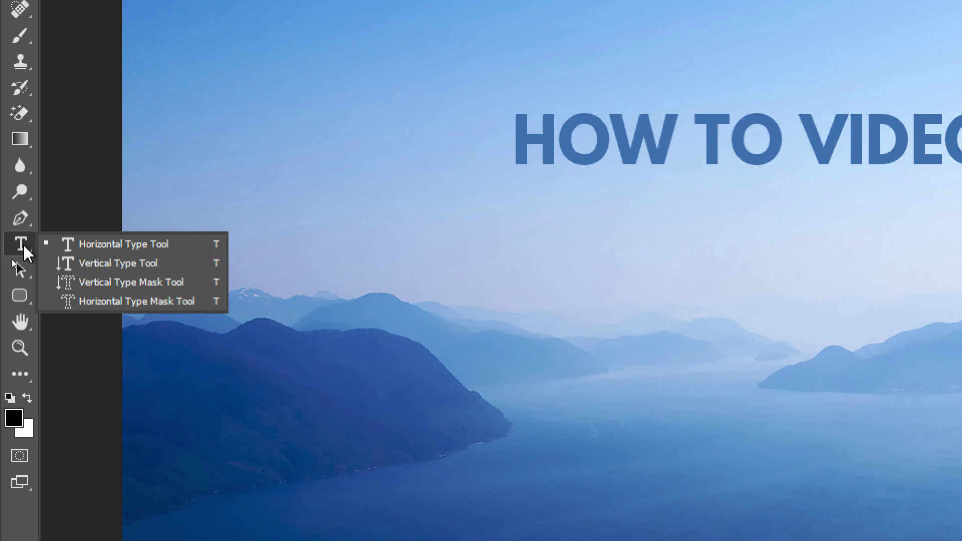
left_click(146, 245)
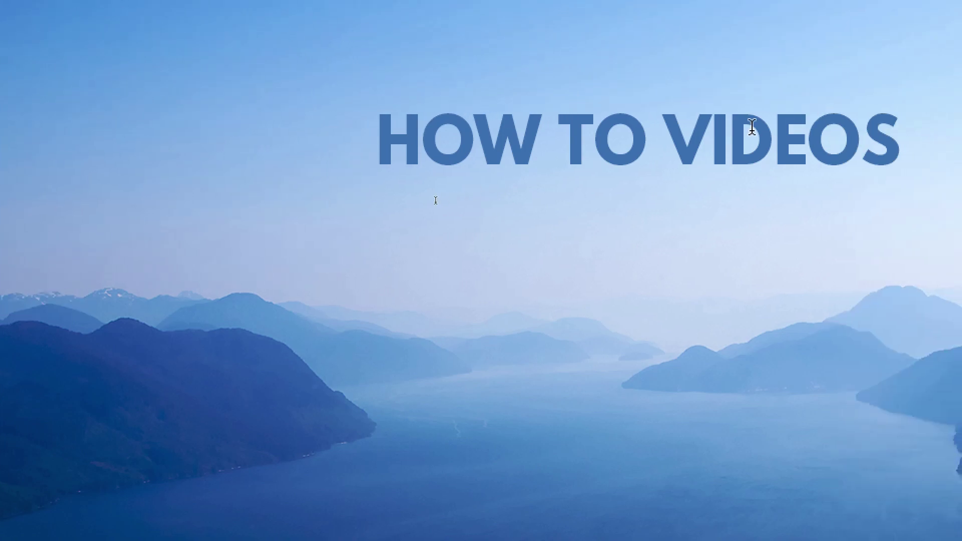
- Open Warp Text for the headline and move the dialog clear of the text
right_click(747, 135)
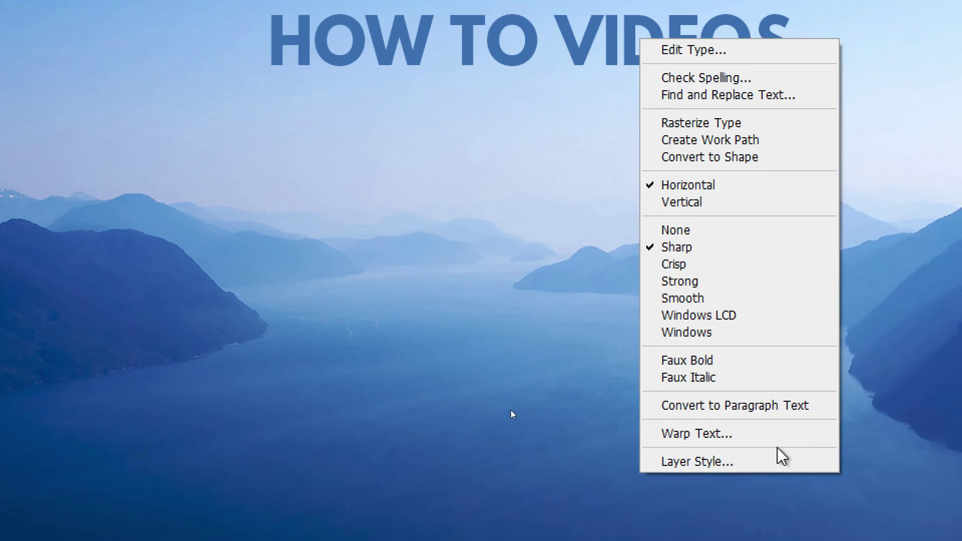
left_click(770, 434)
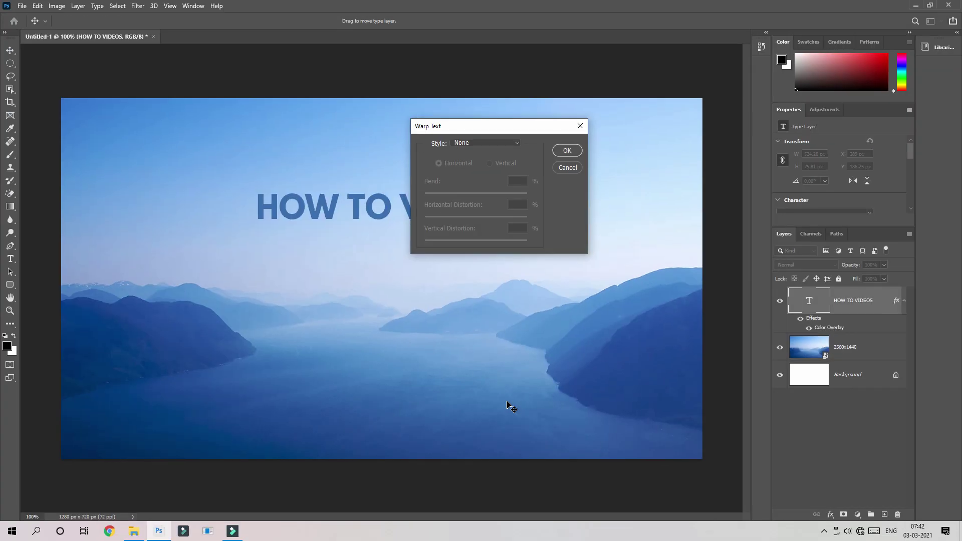
left_click_drag(548, 123, 576, 145)
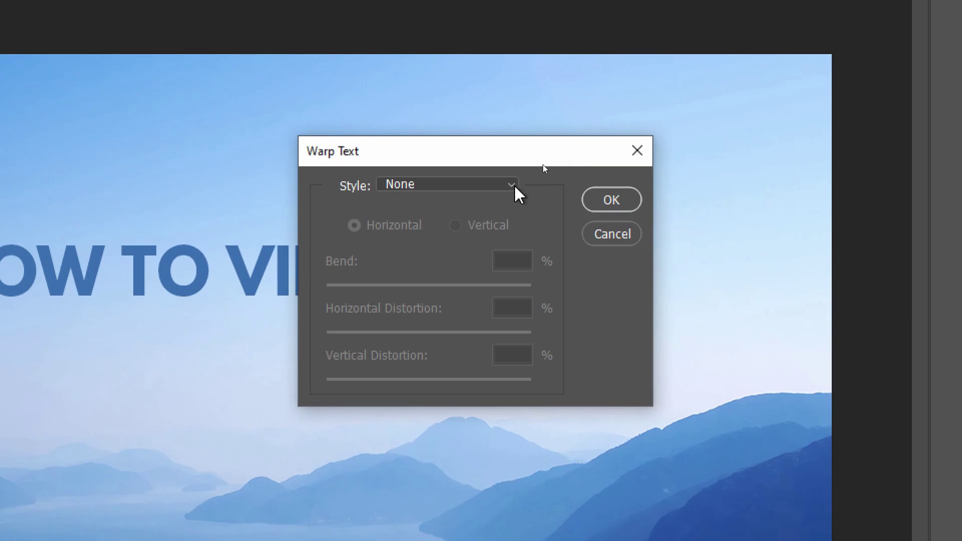
left_click_drag(522, 151, 730, 165)
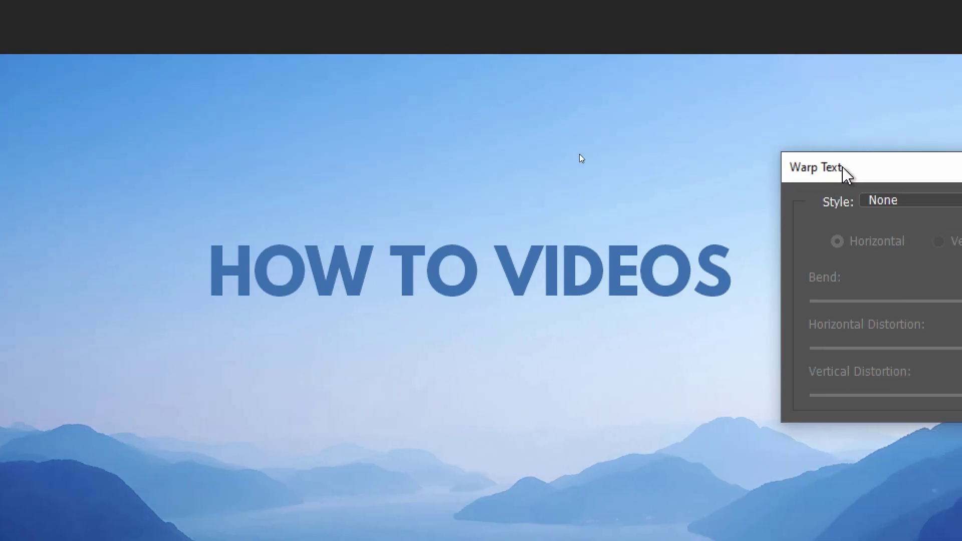
- Preview the Arc, Arc Lower and Arc Upper warp styles on the headline
left_click(945, 201)
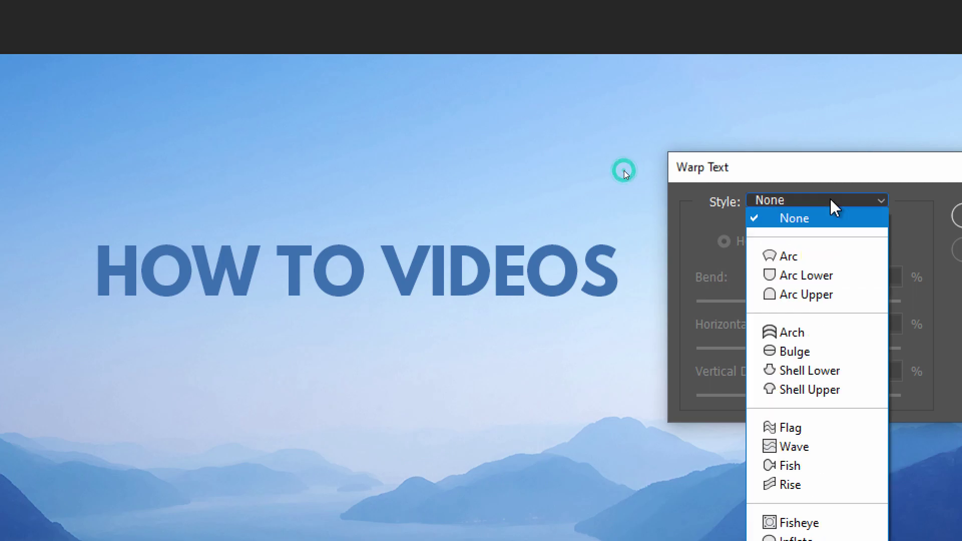
left_click(811, 255)
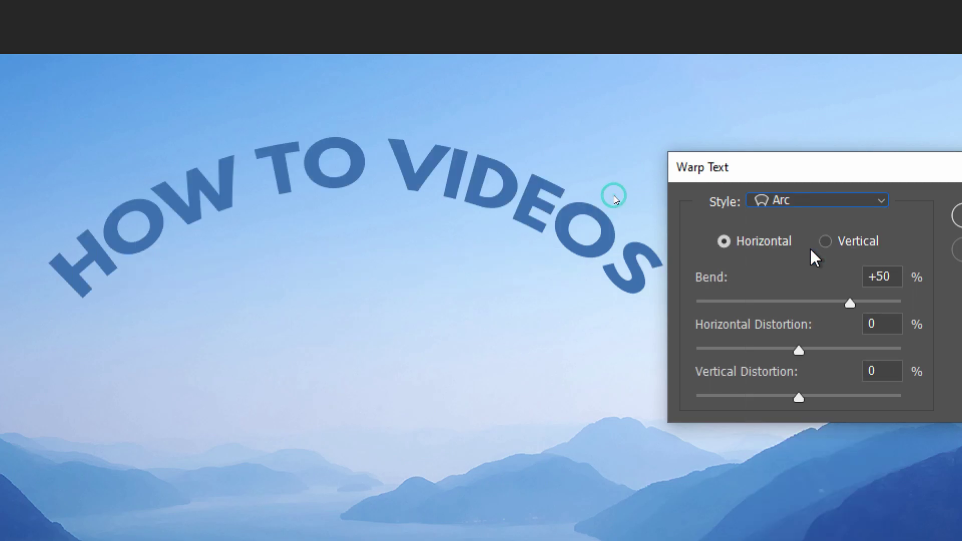
left_click(817, 201)
left_click(812, 275)
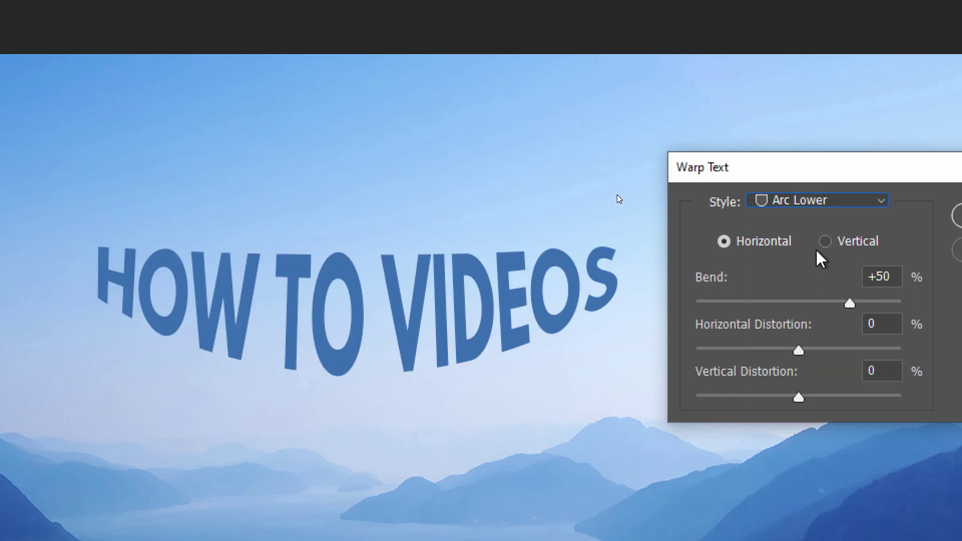
left_click(823, 200)
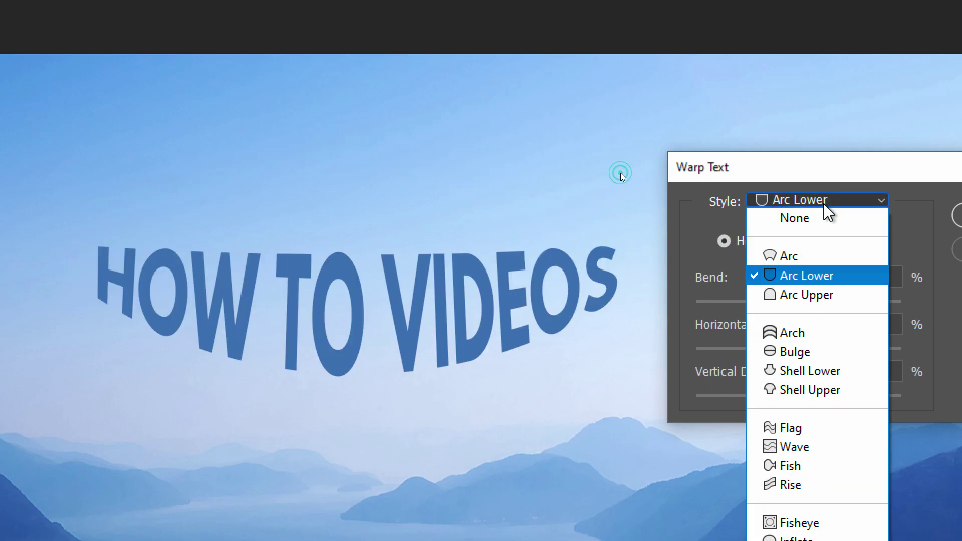
left_click(817, 299)
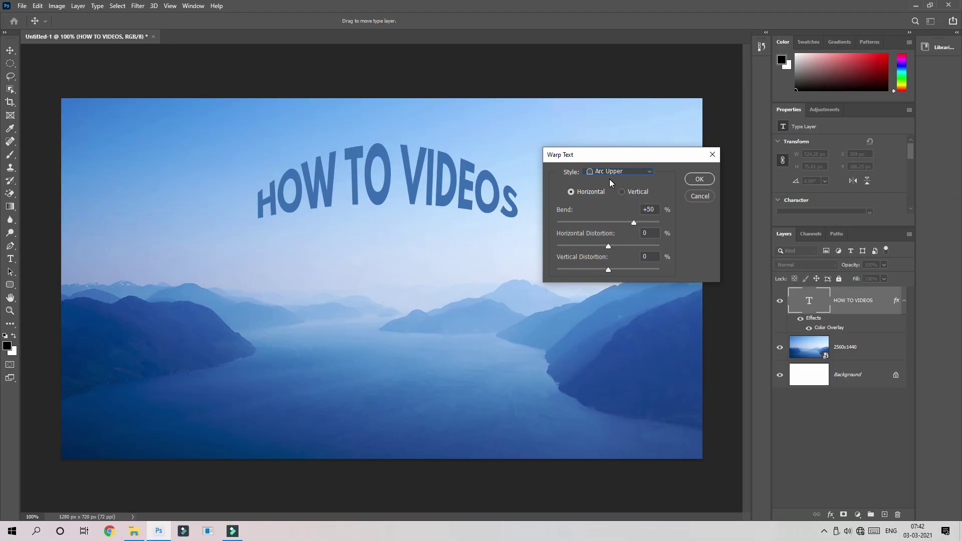
left_click(850, 203)
left_click(810, 367)
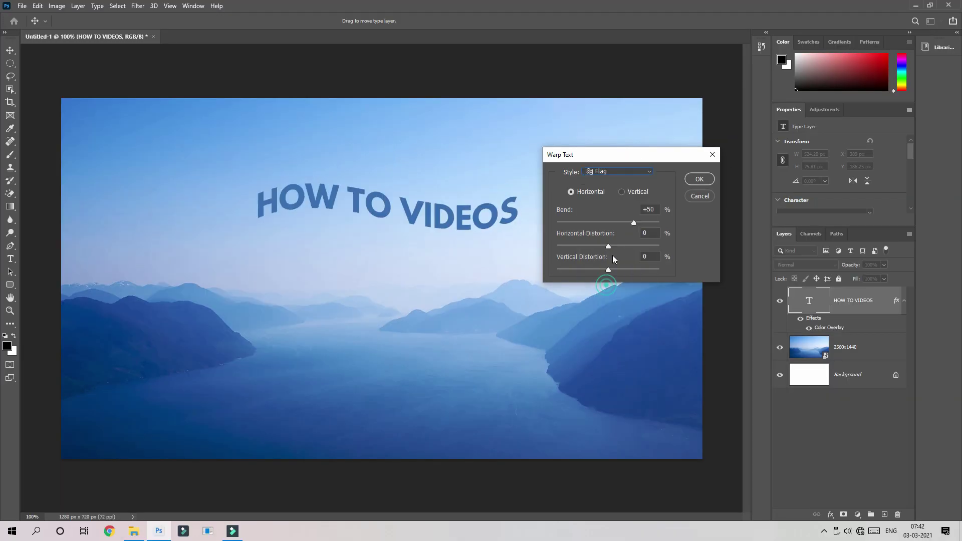
scroll(851, 203, "down", 4)
left_click(851, 203)
scroll(634, 174, "up", 4)
- Compare Flag and other warps, confirm Arc Upper, and move the arched headline slightly lower
left_click(632, 171)
left_click(629, 171)
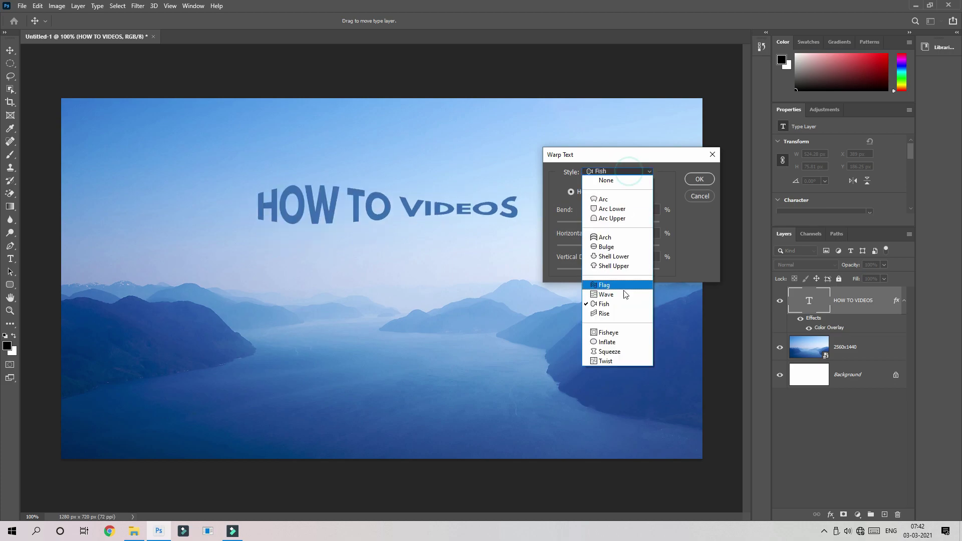
left_click(620, 170)
scroll(620, 170, "up", 3)
left_click(620, 170)
left_click(621, 170)
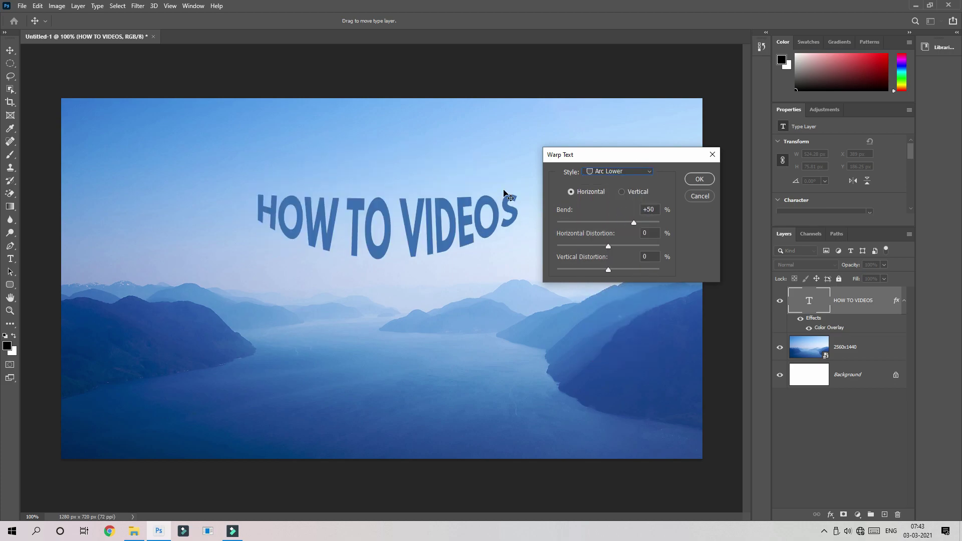
left_click(621, 169)
left_click(623, 172)
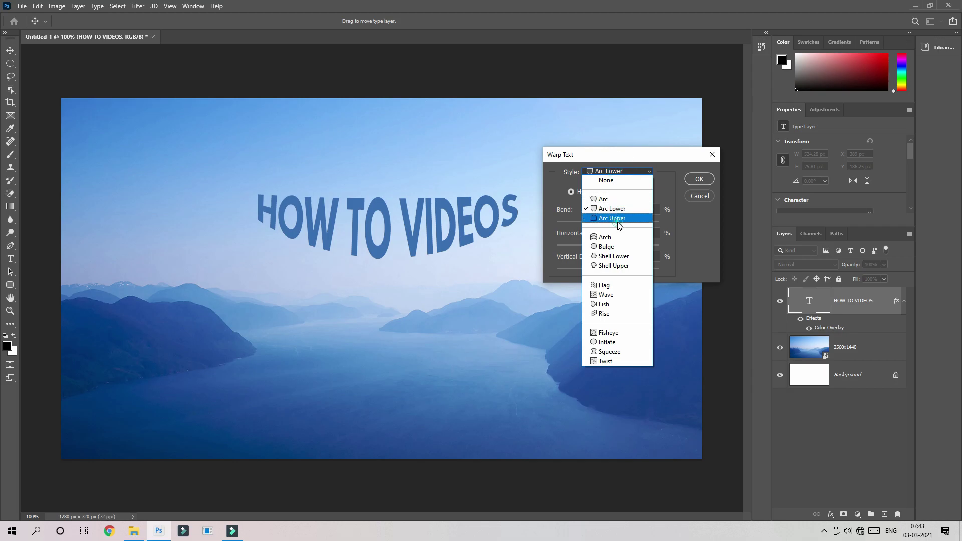
left_click(620, 219)
left_click(700, 180)
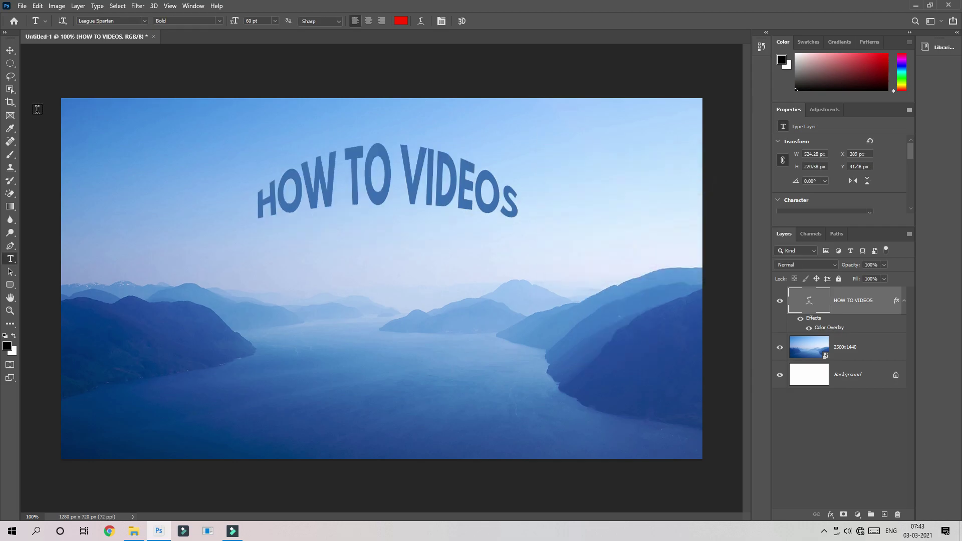
left_click(10, 50)
mouse_move(418, 194)
left_mouse_down()
mouse_move(408, 193)
mouse_move(412, 207)
left_mouse_up()
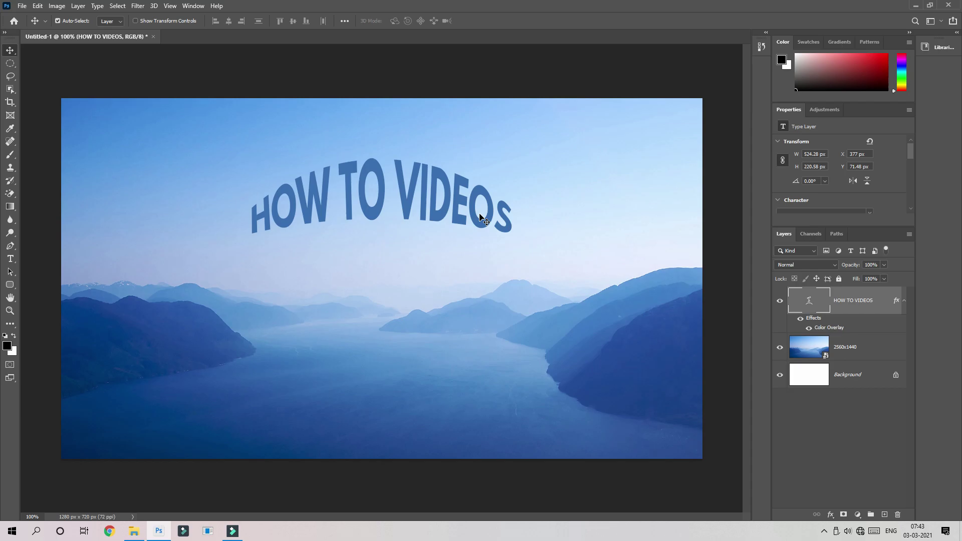
- Add a black Drop Shadow (distance 2, spread 13, size 9 px) to the arched headline
right_click(854, 310)
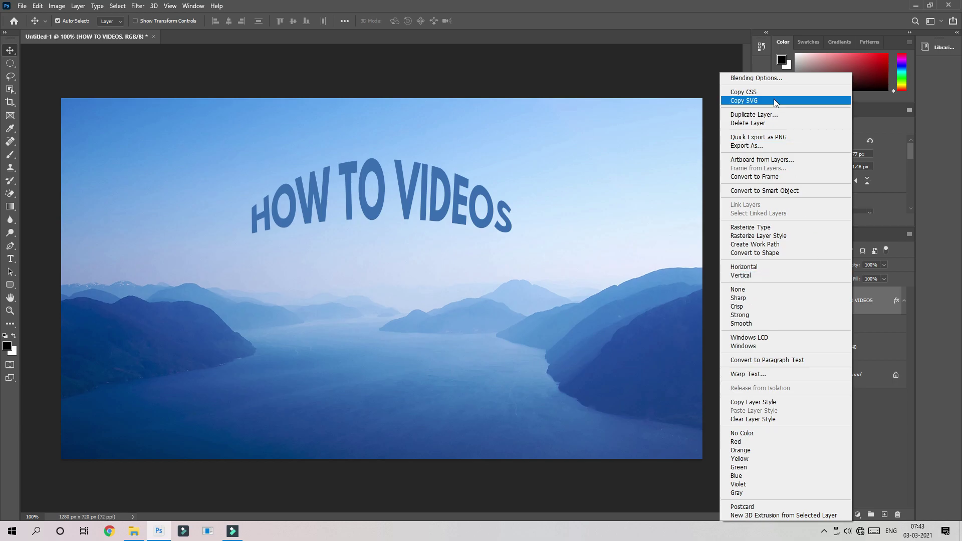
left_click(771, 78)
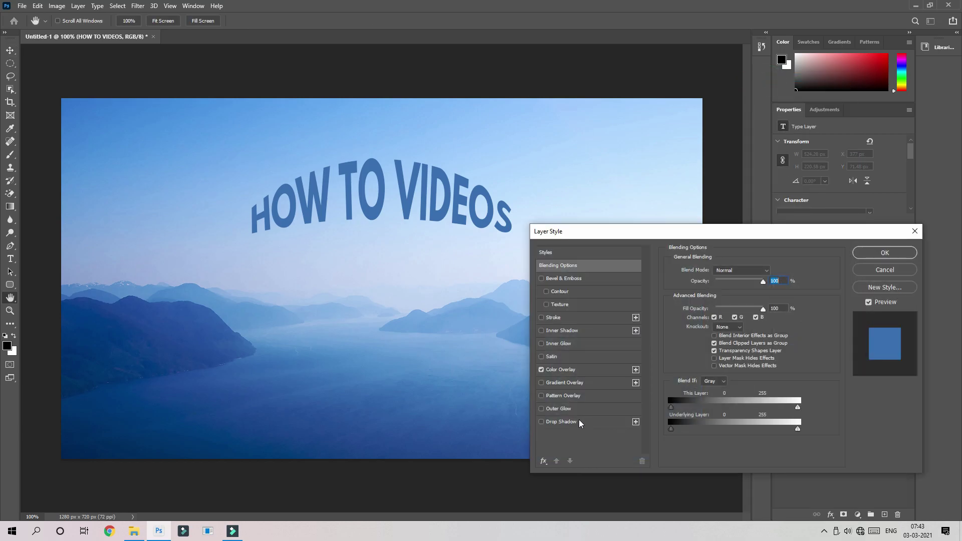
left_click(572, 421)
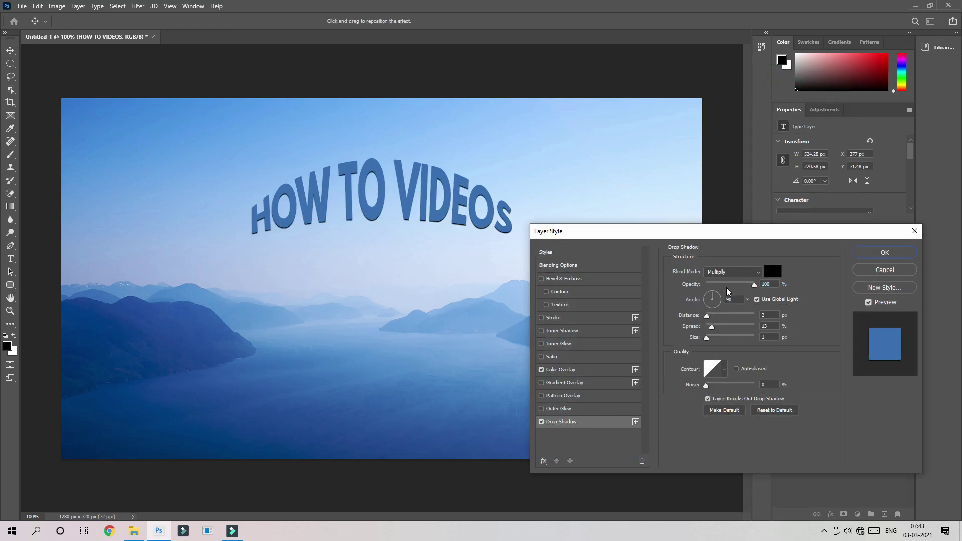
left_click(774, 275)
left_click_drag(626, 293, 690, 236)
left_click_drag(719, 287, 710, 261)
left_click_drag(612, 290, 580, 307)
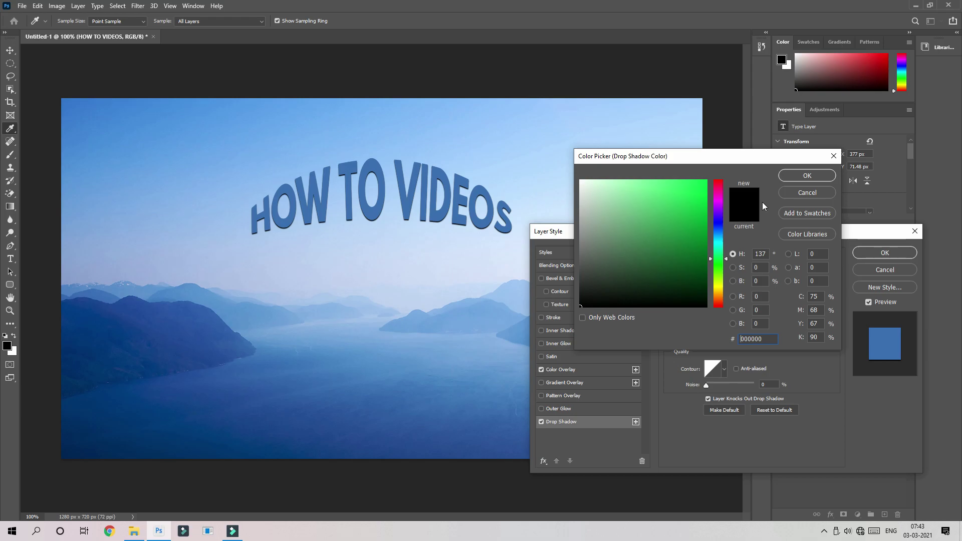
left_click(805, 175)
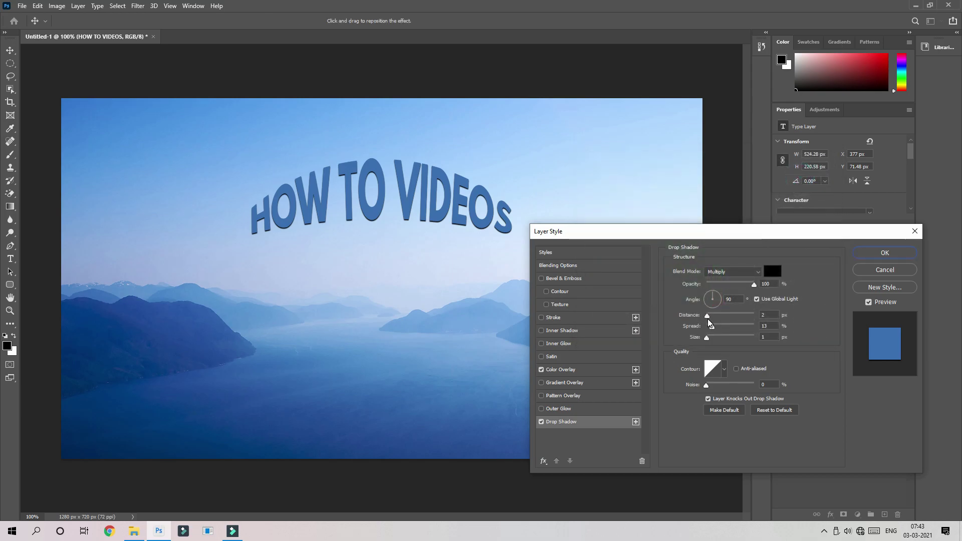
left_click_drag(707, 336, 708, 337)
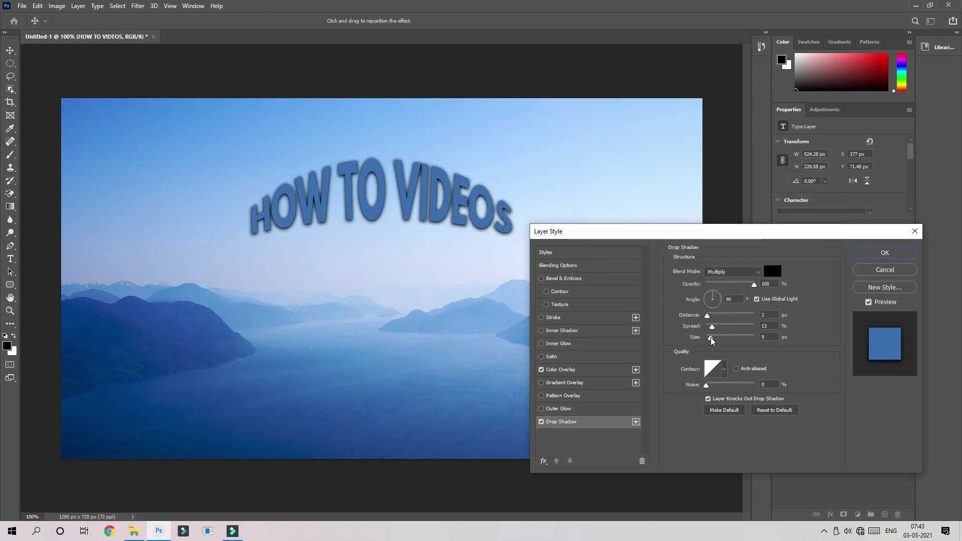
left_click(885, 253)
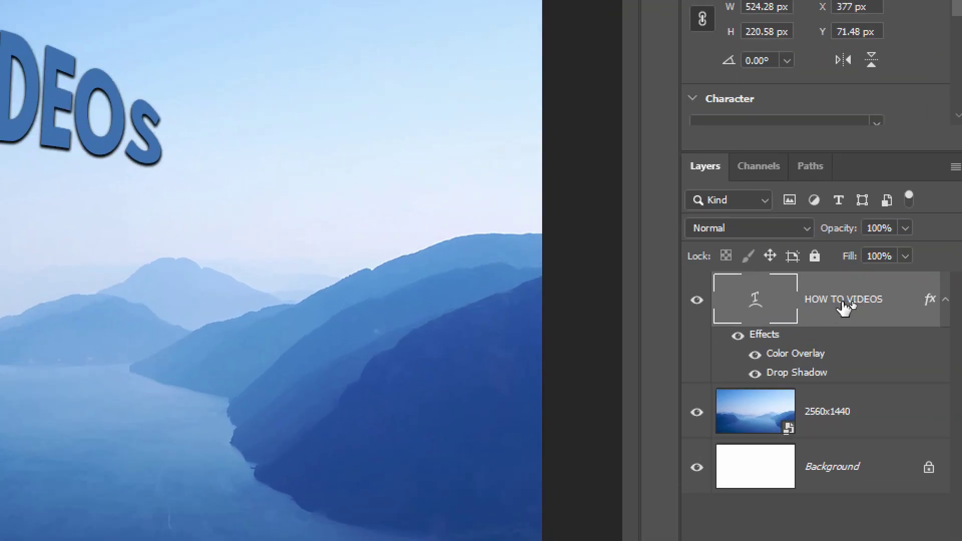
- Duplicate the headline layer and nudge the copy one pixel down and two pixels right
key("ctrl+j")
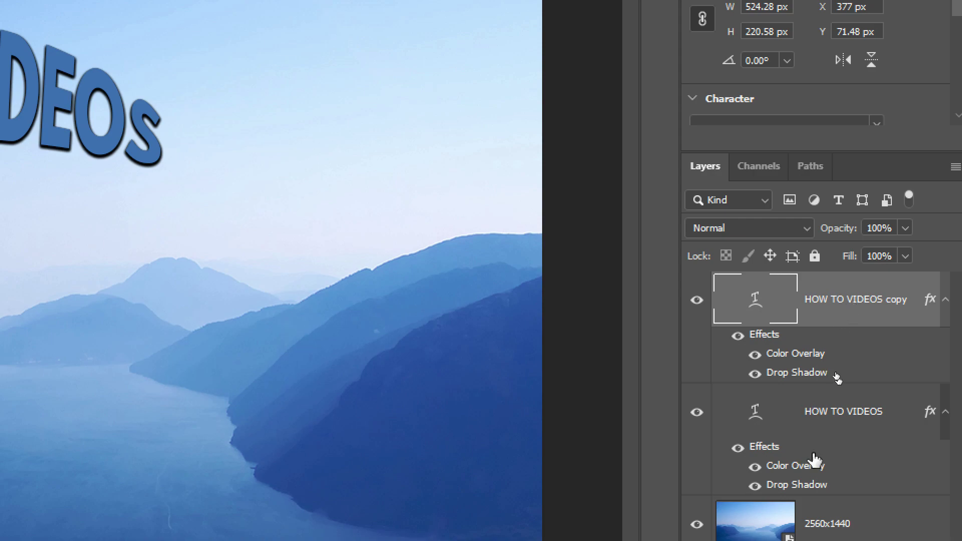
key("ctrl+t")
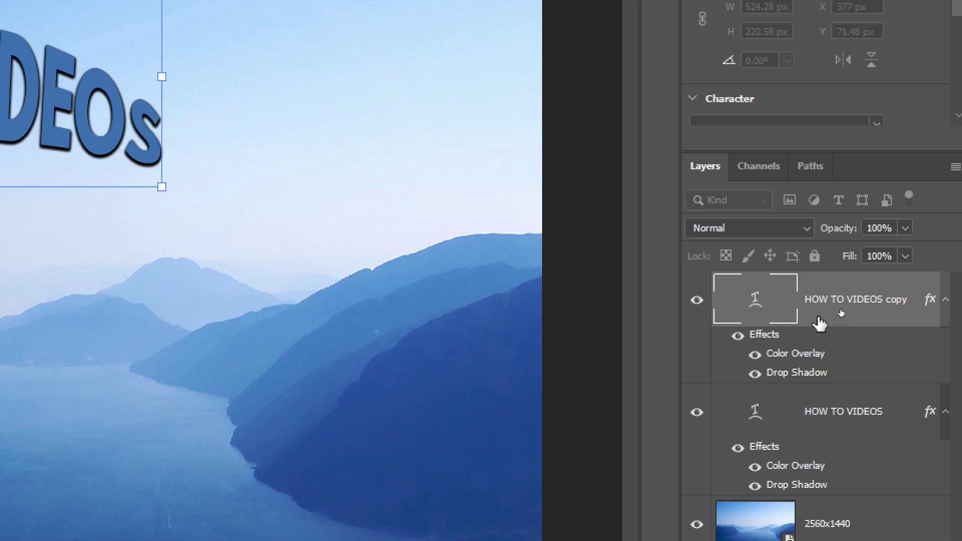
key("Return")
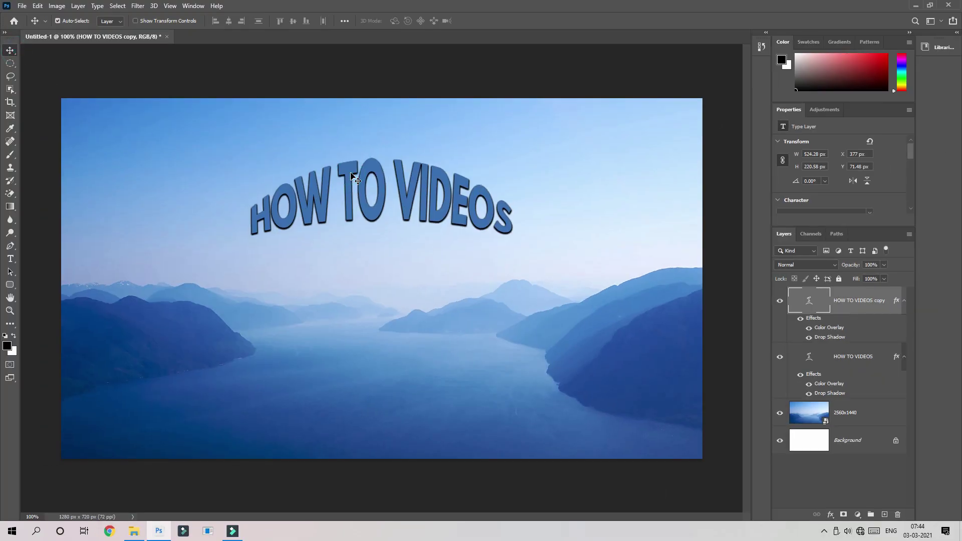
key("Down")
key("Down")
key("Down")
key("Down")
key("Down")
key("Down")
key("Right")
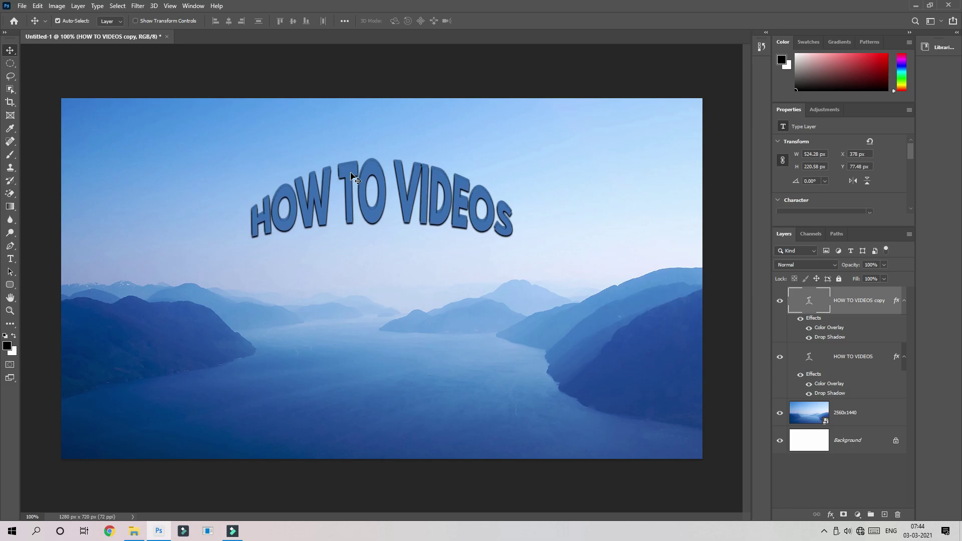
key("Right")
key("Right")
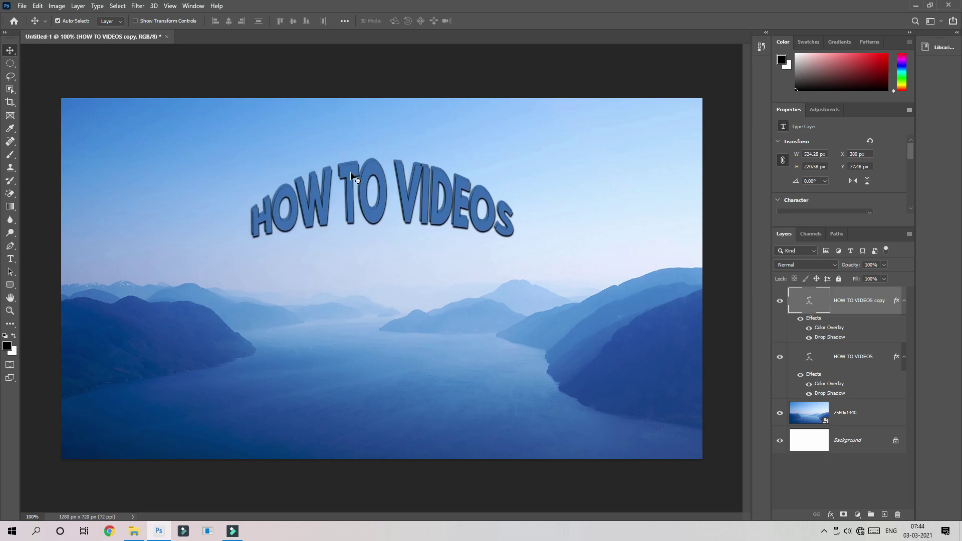
key("ctrl")
- Hide both drop shadows and resample the Color Overlay colour from the lake photo
left_click(808, 343)
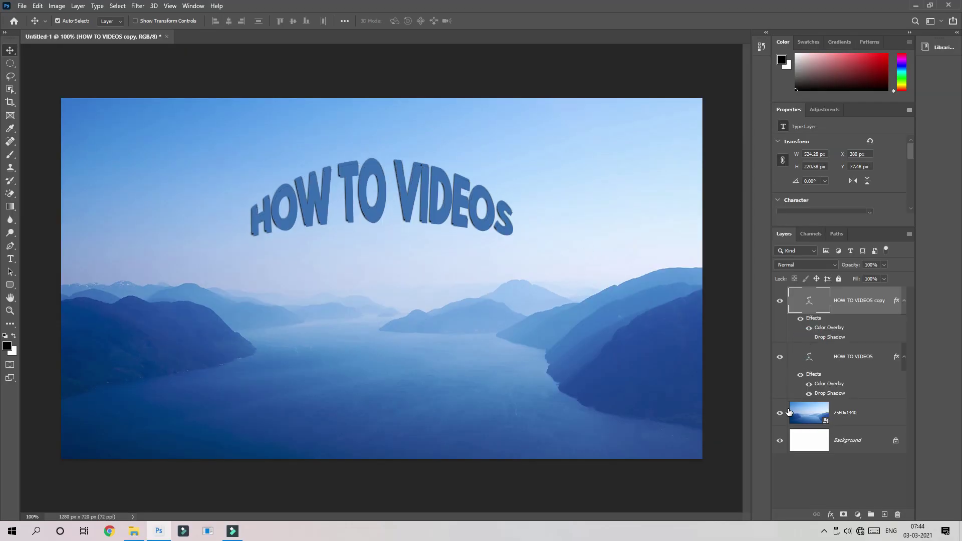
left_click(808, 393)
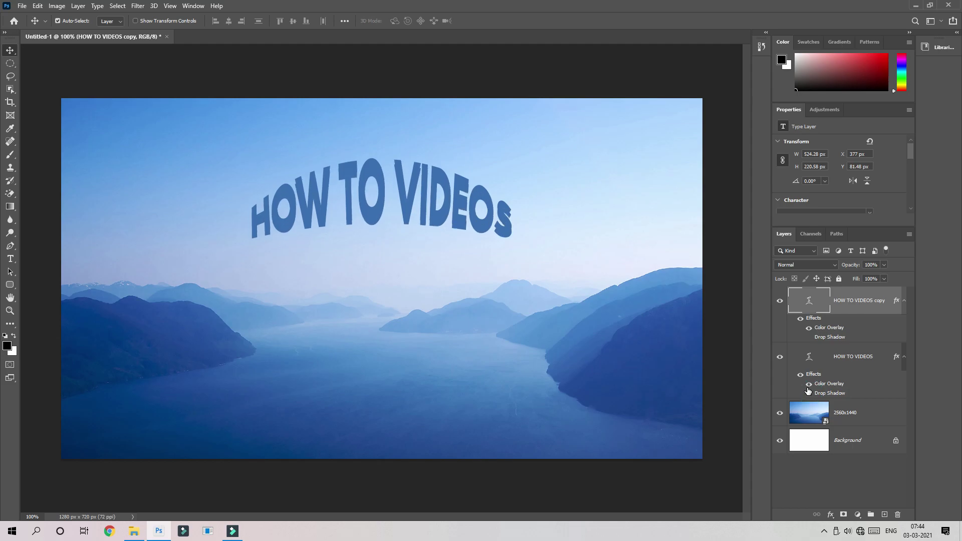
right_click(862, 301)
left_click(797, 75)
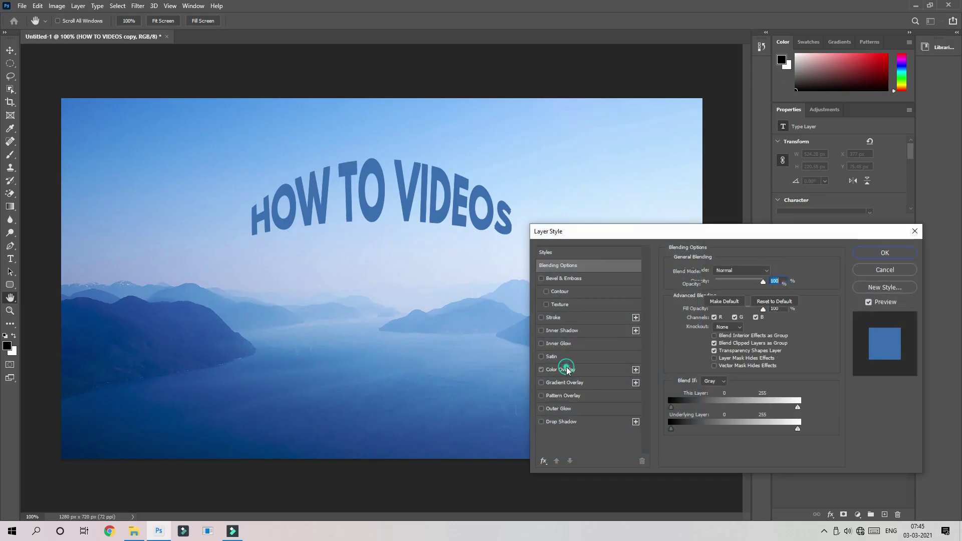
left_click(566, 369)
left_click(770, 272)
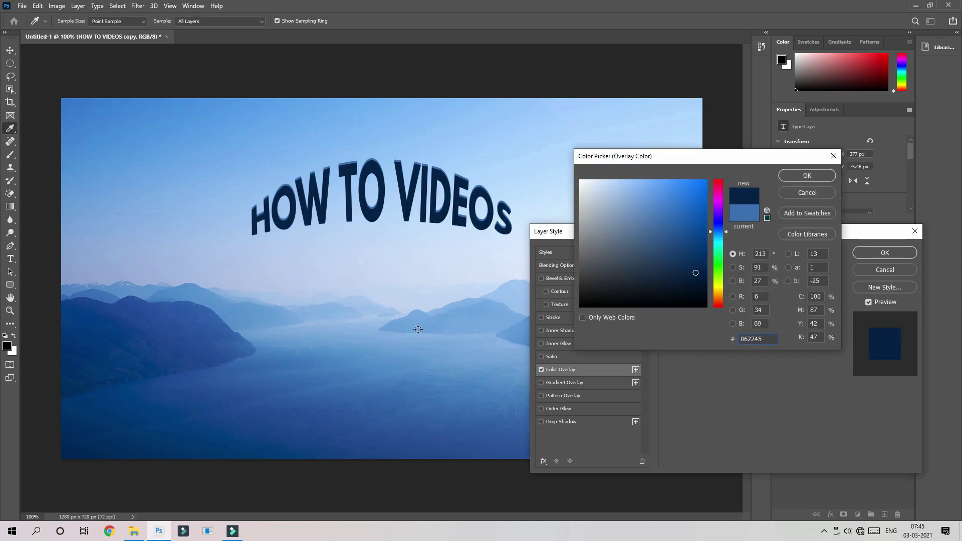
left_click_drag(419, 329, 128, 316)
left_click(794, 175)
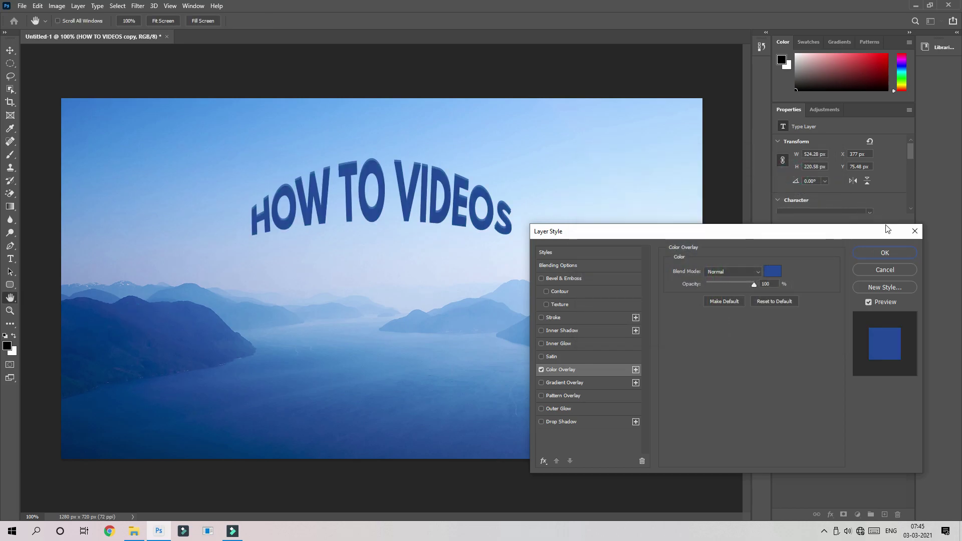
left_click(891, 251)
- Nudge the headline a few pixels and delete the HOW TO VIDEOS copy layer
left_click(462, 200)
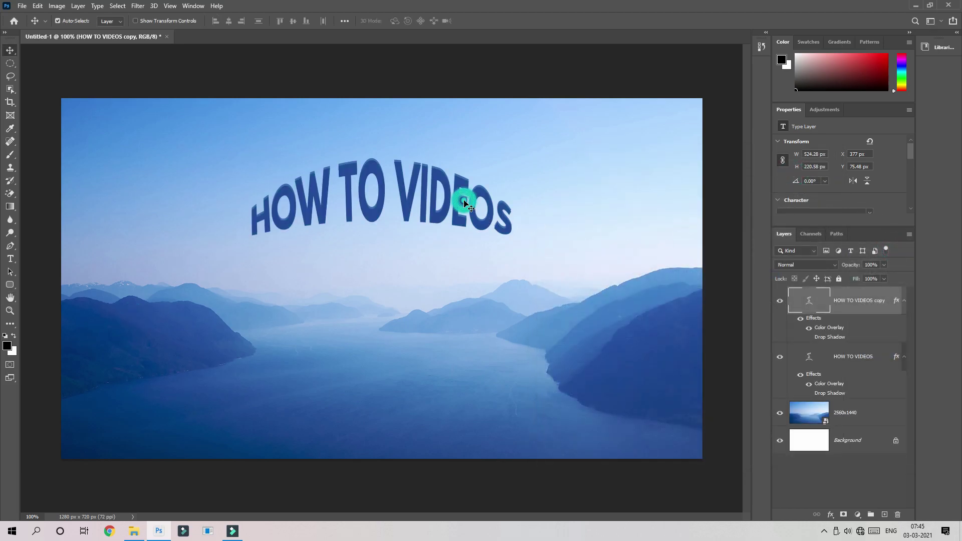
key("Down")
key("Down")
key("Down")
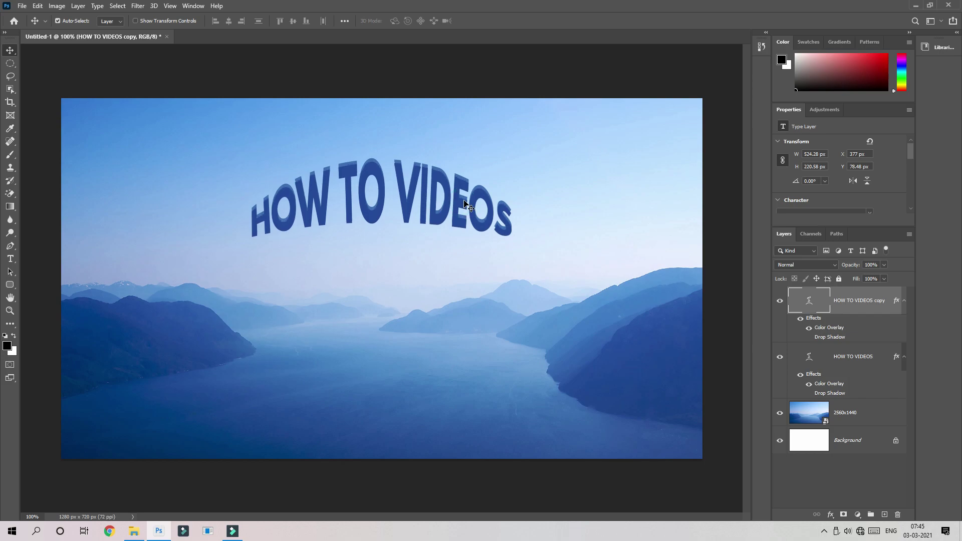
key("Up")
key("Up")
key("Up")
key("Left")
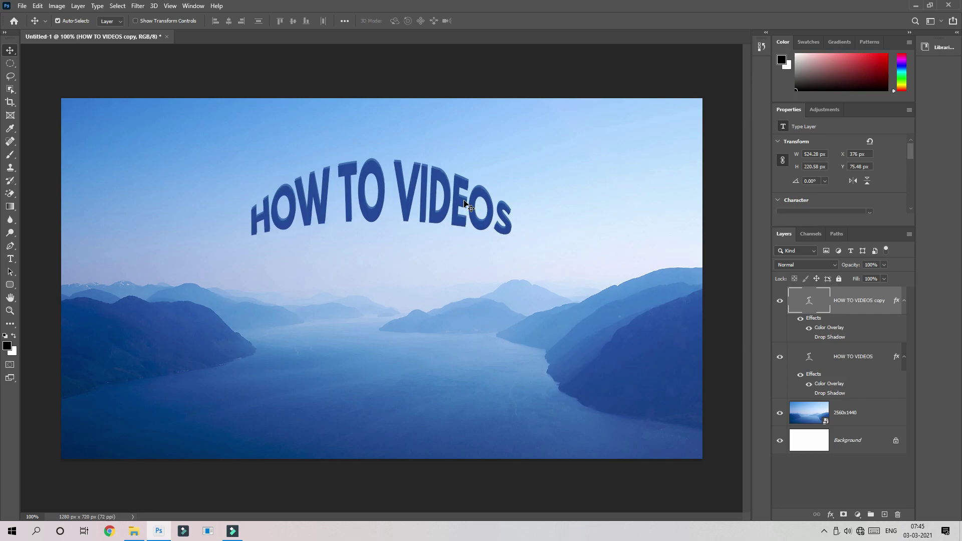
key("Up")
key("Up")
key("Right")
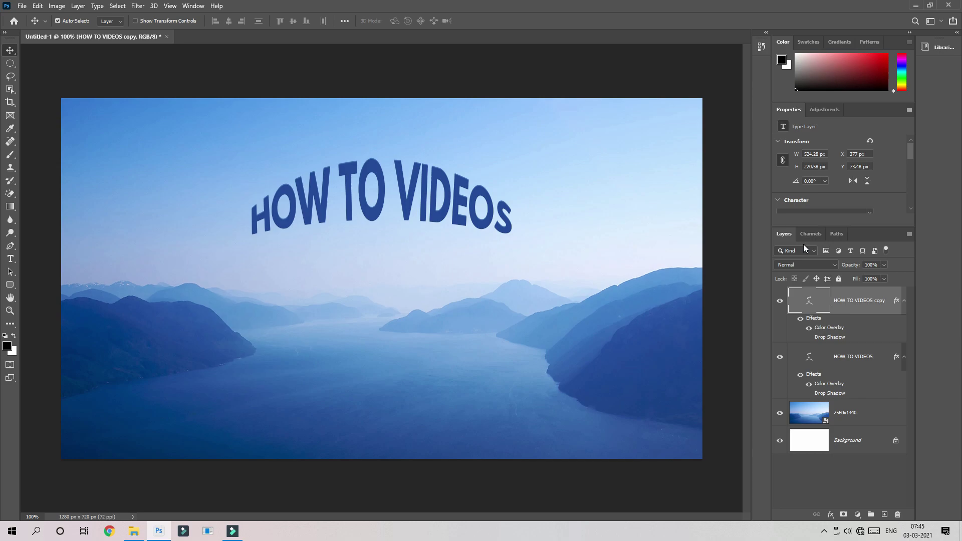
key("Up")
key("Delete")
left_click(434, 178)
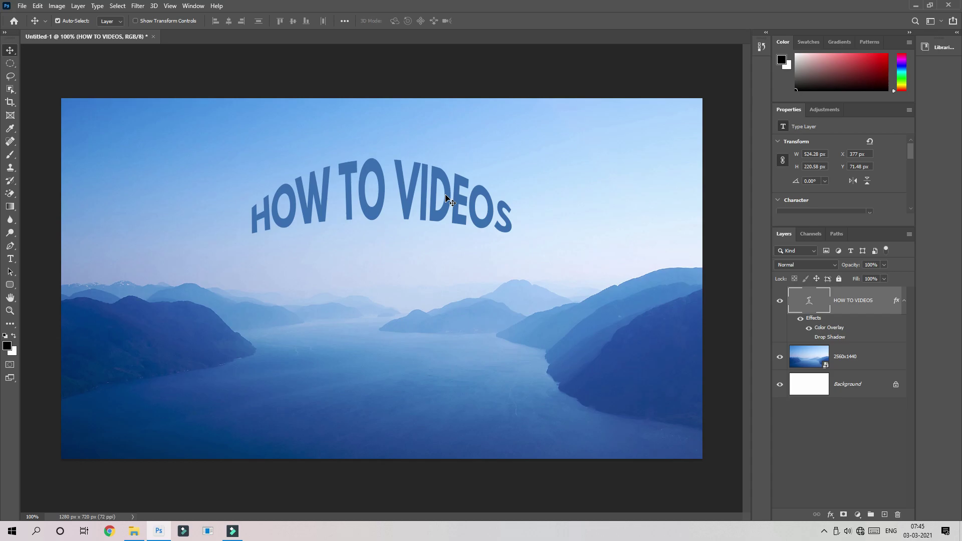
- Open spectral_by_specialized666_dc5dvnk > Spectral and drag the 5120 x 2880 image onto the Photoshop document
left_click(134, 531)
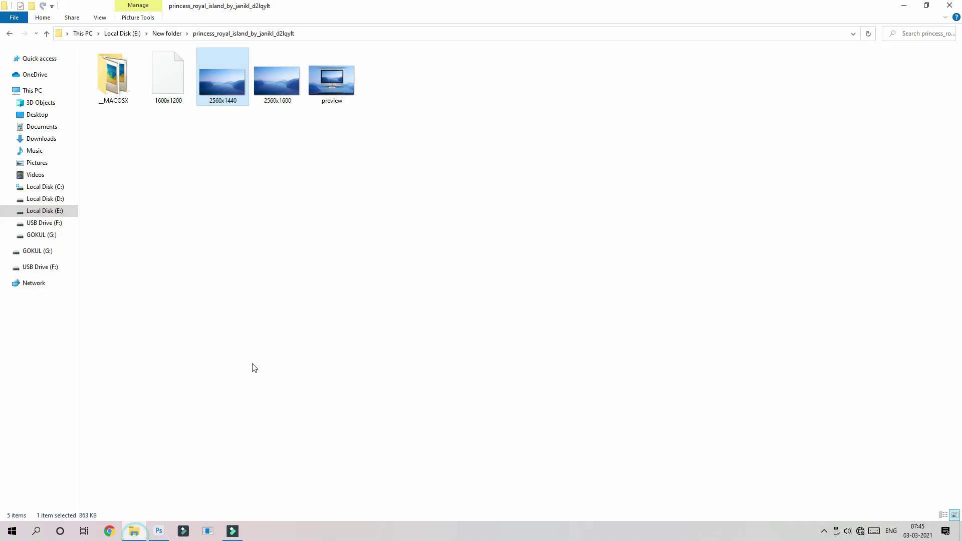
left_click(279, 332)
key("BackSpace")
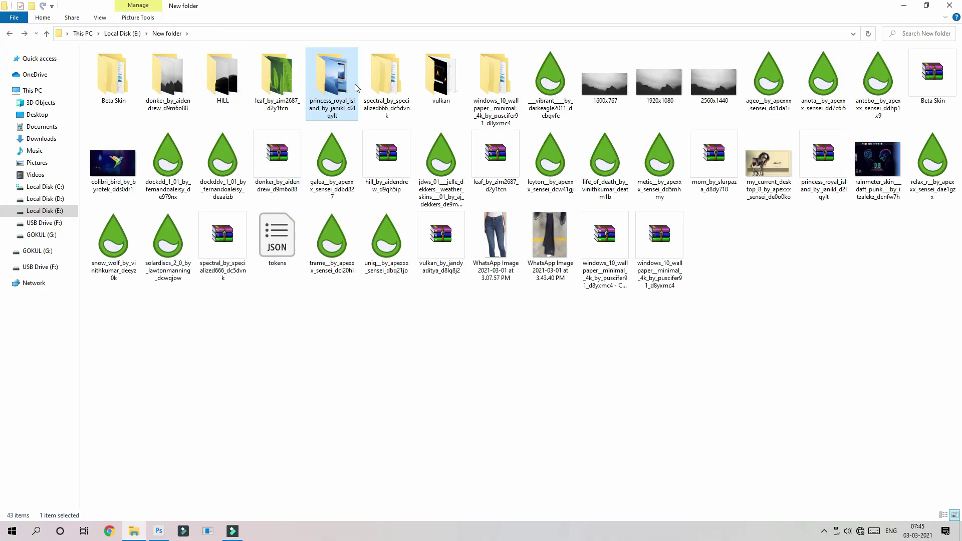
double_click(389, 79)
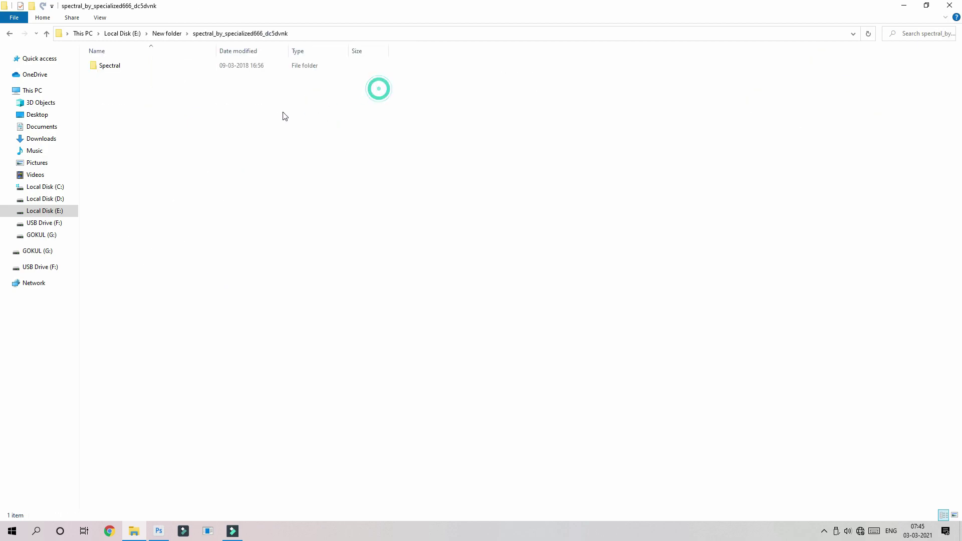
double_click(256, 63)
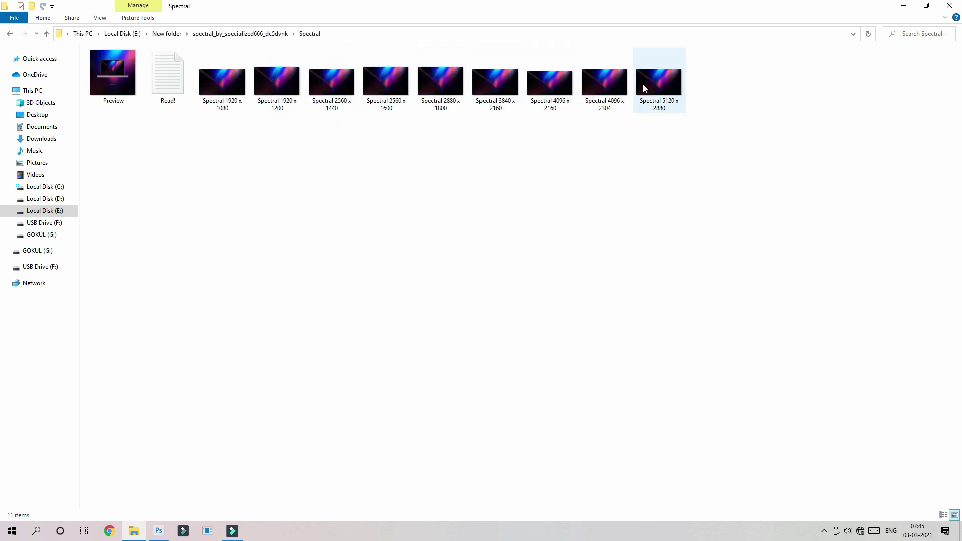
left_click_drag(650, 82, 297, 239)
- Commit the placed Spectral 5120 x 2880 smart object as the top layer above the headline
key("Return")
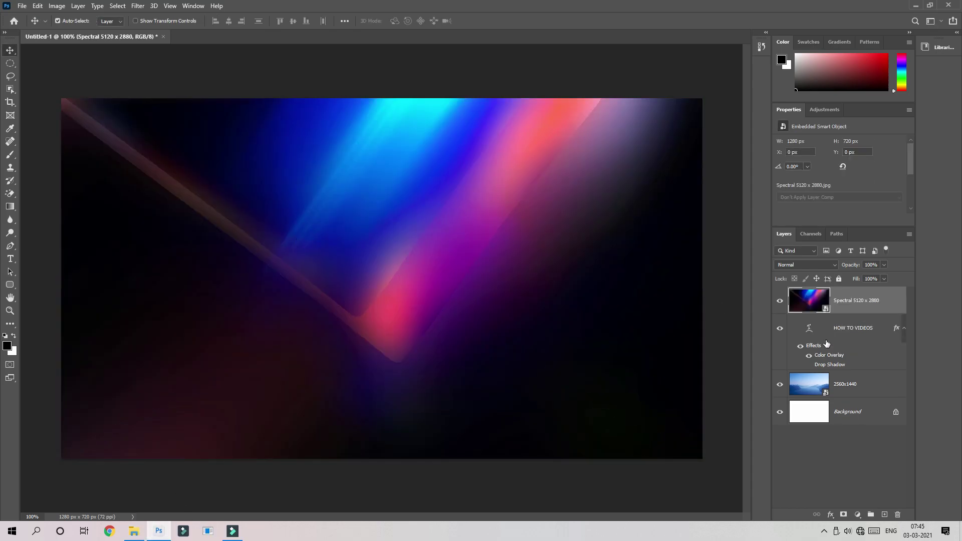
right_click(854, 302)
key("Escape")
left_click_drag(878, 293, 846, 296)
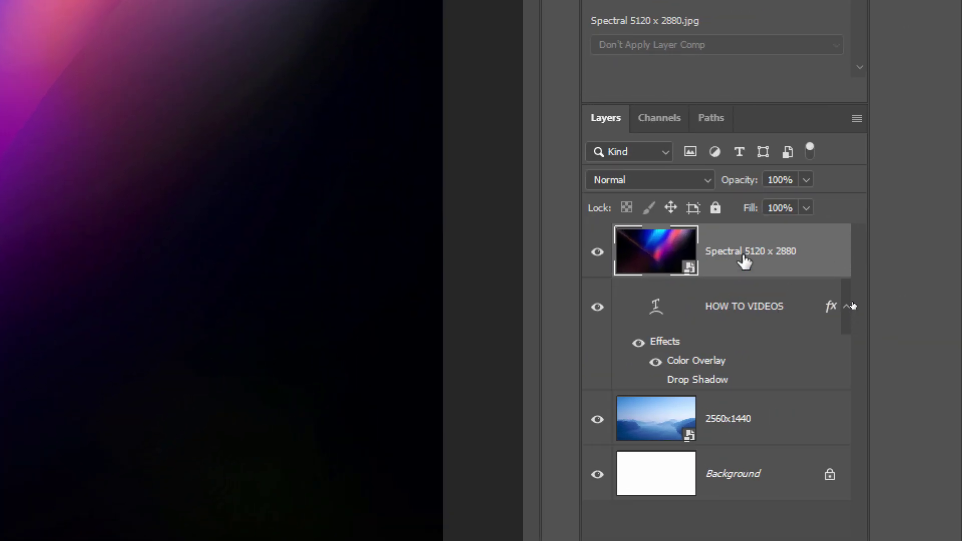
- Clip Spectral to the HOW TO VIDEOS text, hide the text's Color Overlay, and nudge Spectral left
right_click(744, 261)
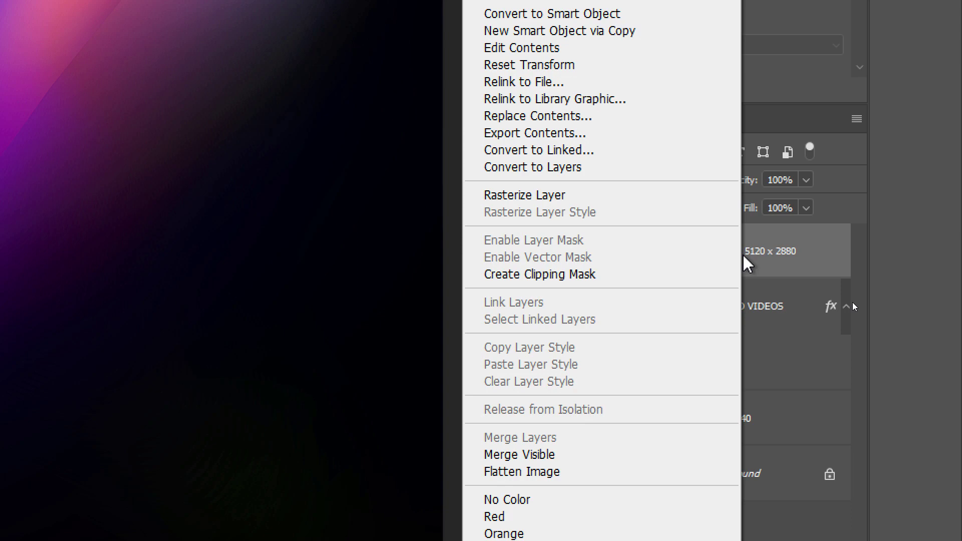
left_click(664, 275)
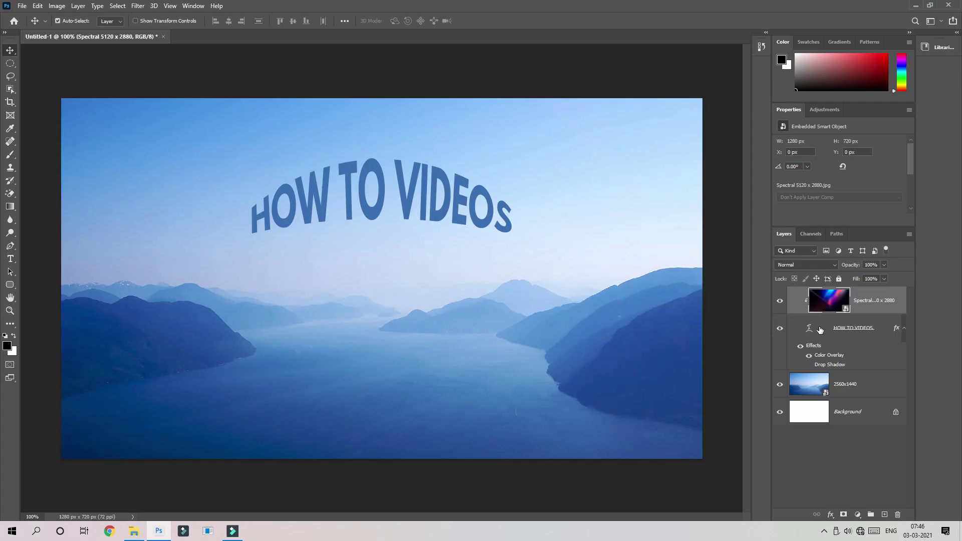
left_click(809, 357)
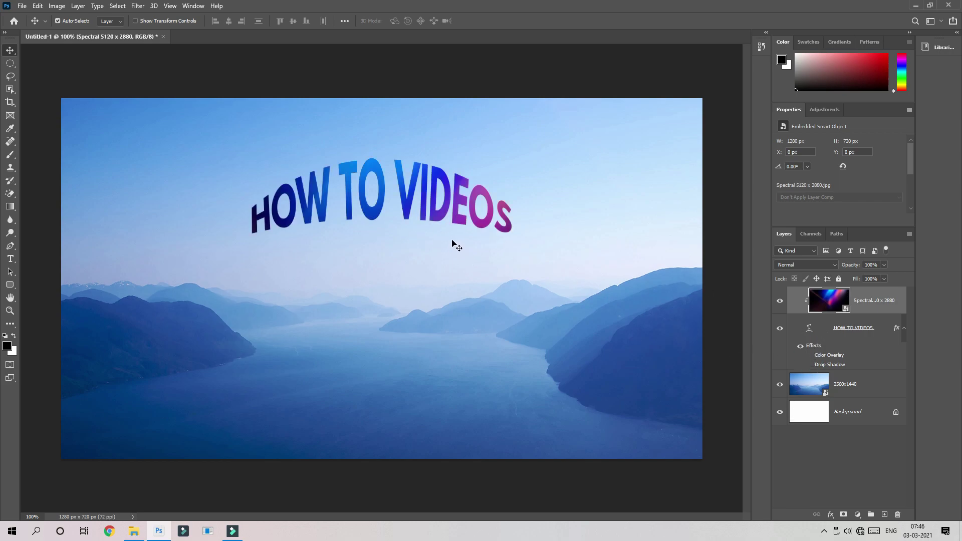
key("shift+Left")
key("shift+Left")
key("shift+Left")
key("Left")
key("Left")
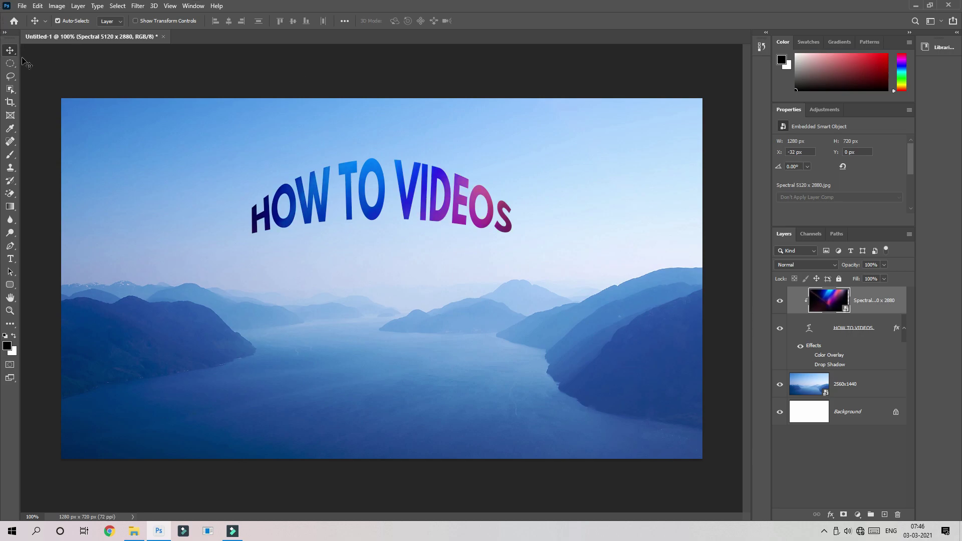
- Free-transform the clipped Spectral image, moving it up and left
left_click(13, 48)
key("ctrl+t")
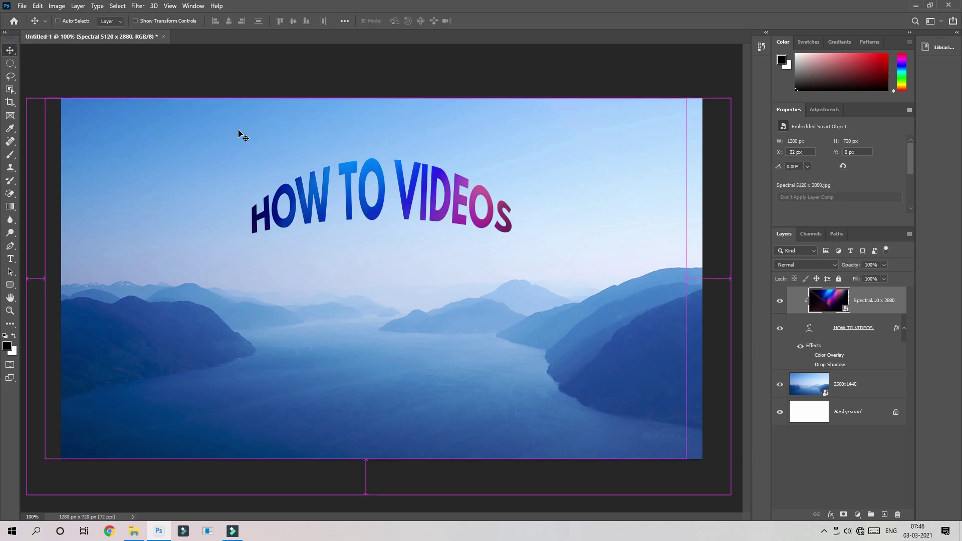
left_click_drag(419, 292, 581, 474)
key("Return")
- Move the headline up-left and reposition the Spectral gradient within the letters
left_click(866, 346)
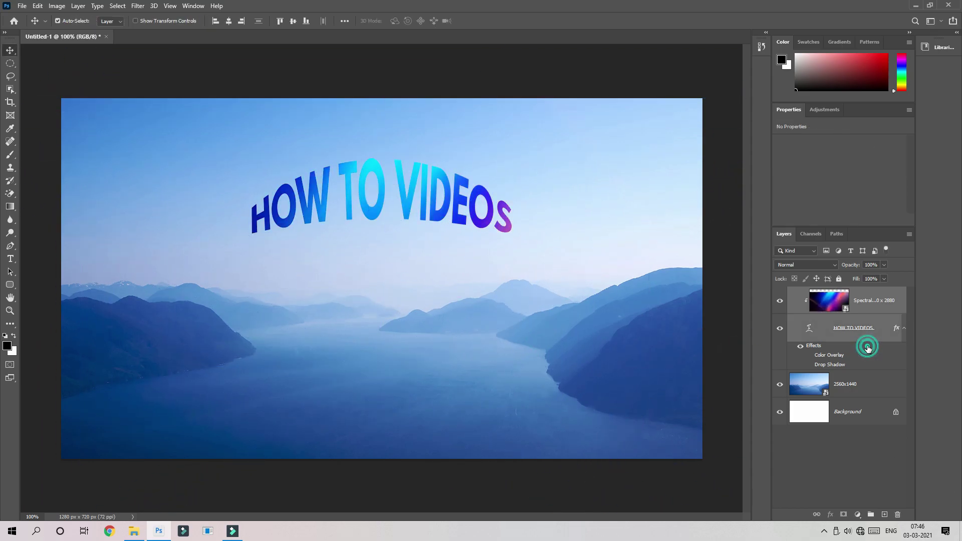
left_click_drag(501, 200, 479, 167)
left_click(891, 312)
key("ctrl+t")
left_click_drag(301, 236, 365, 242)
key("Return")
key("ctrl+z")
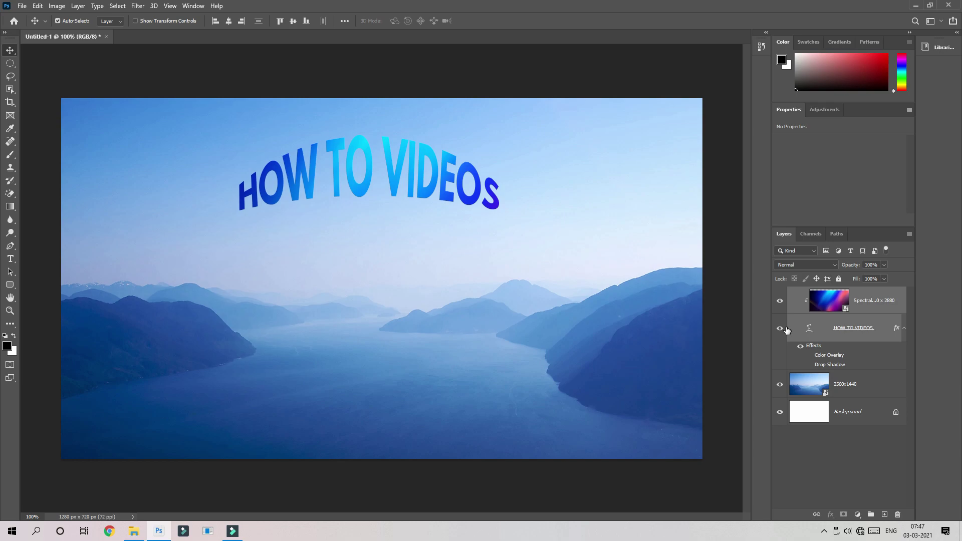
- Release the Spectral layer's clipping mask and hide the Spectral layer
left_click(10, 259)
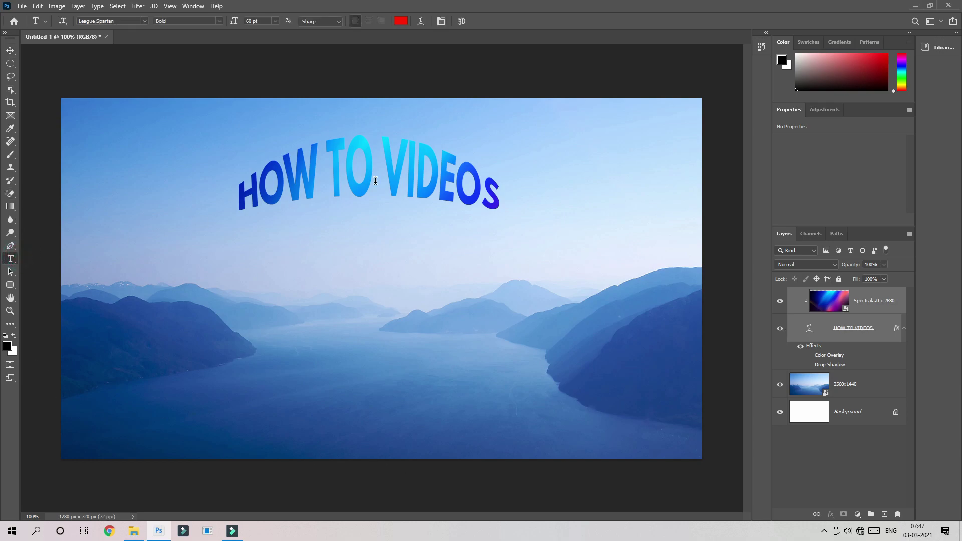
key("ctrl+z")
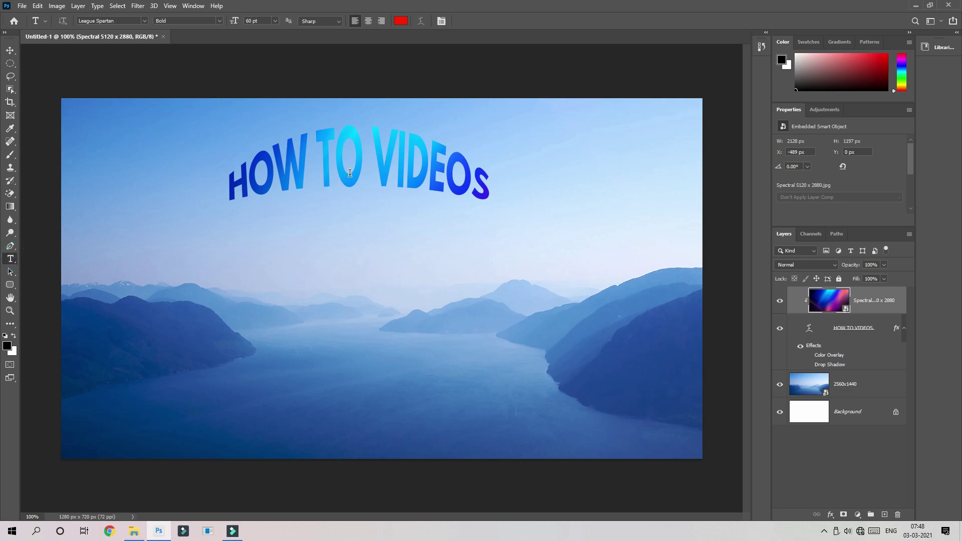
right_click(350, 173)
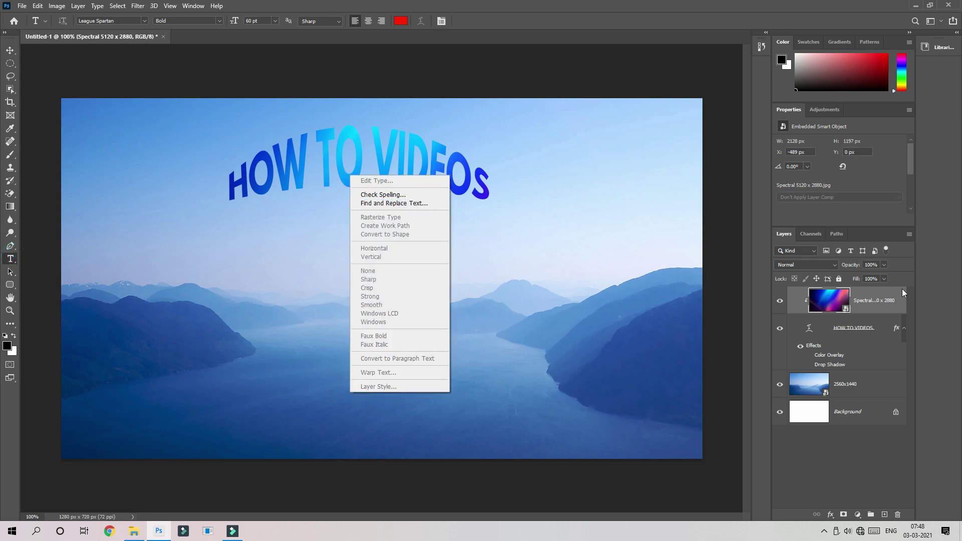
left_click(880, 302)
right_click(875, 302)
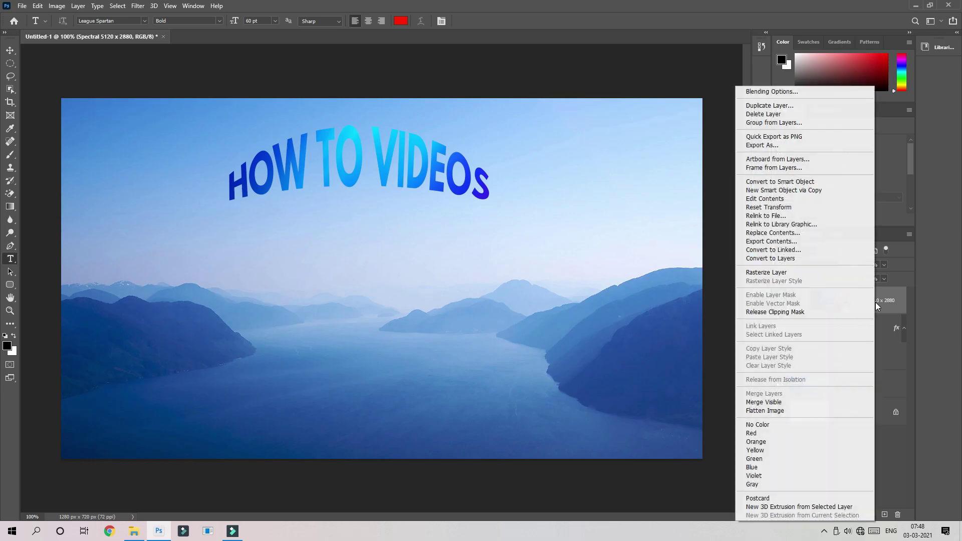
left_click(812, 315)
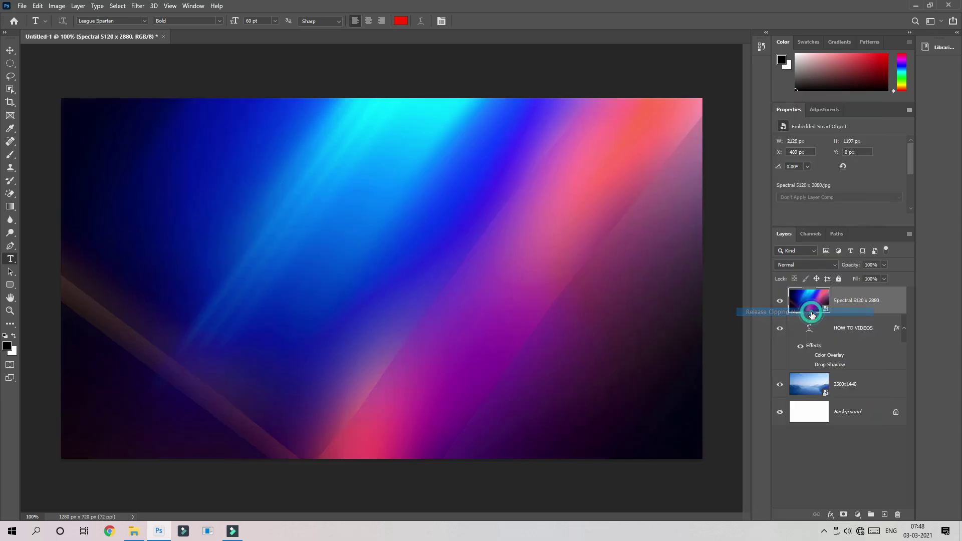
left_click(780, 300)
- Set the HOW TO VIDEOS text's Warp Text style to None to remove the arc
left_click(858, 331)
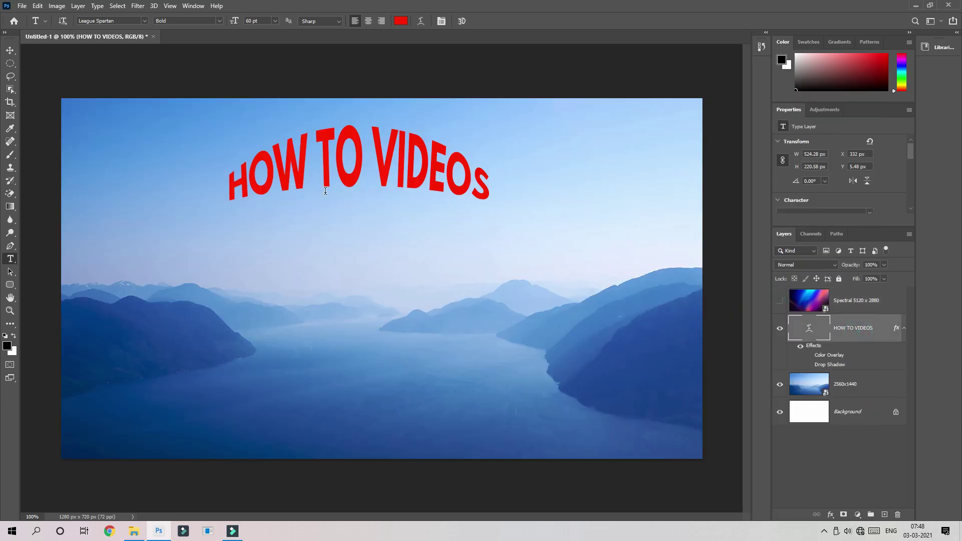
right_click(333, 176)
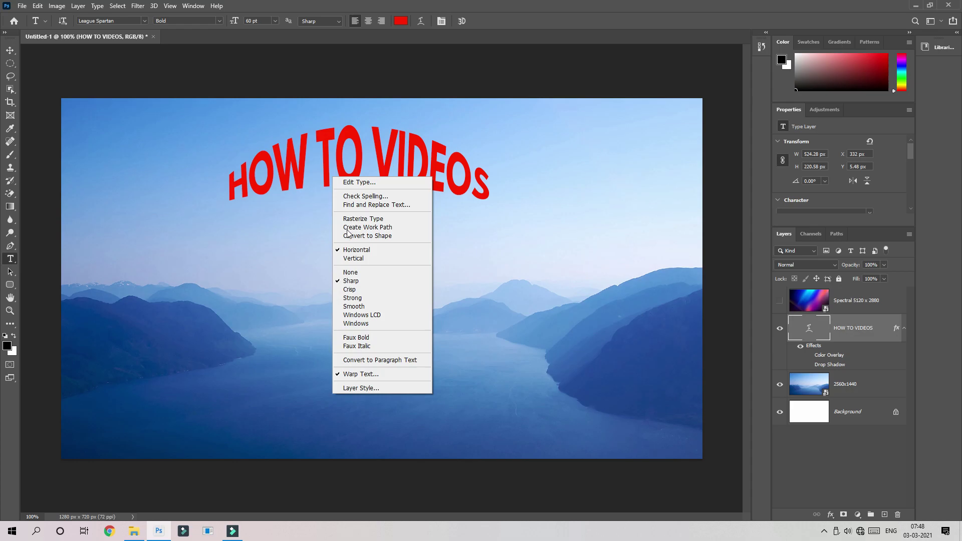
left_click(377, 374)
left_click(626, 174)
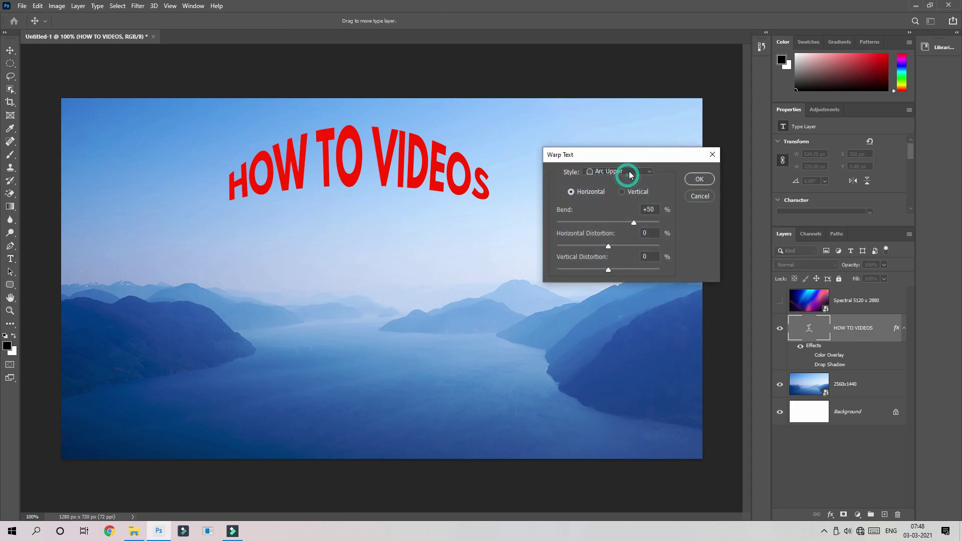
left_click(616, 177)
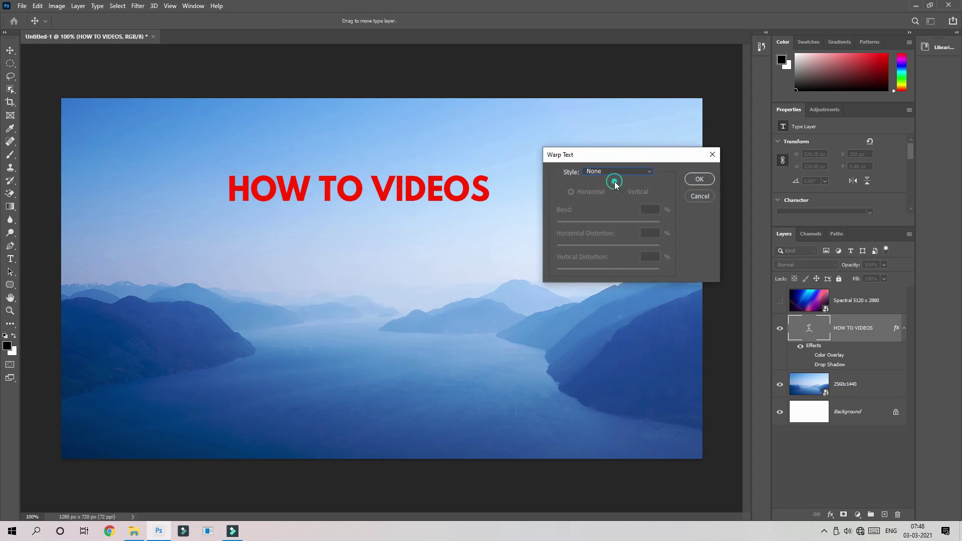
left_click(702, 178)
- Show the Spectral layer again and clip it to the flat headline
left_click(780, 300)
right_click(823, 304)
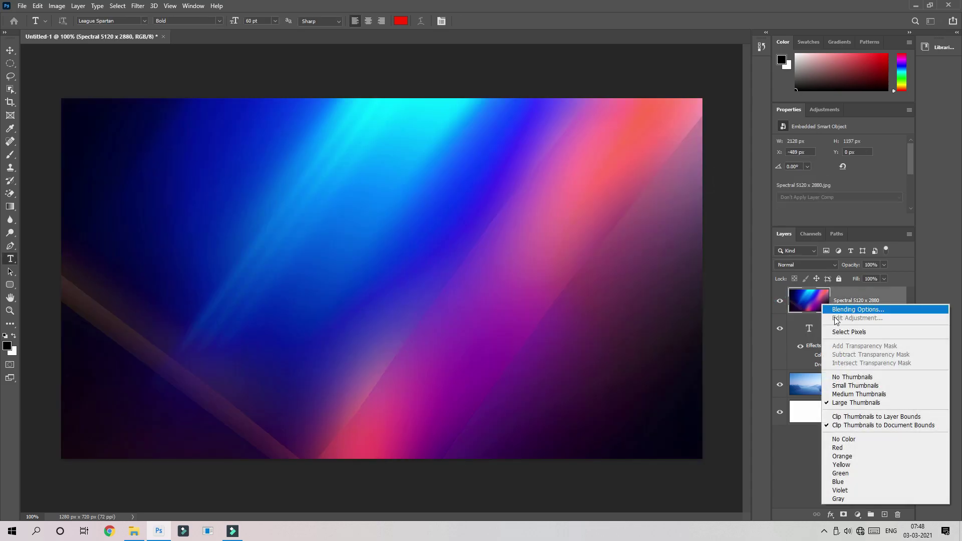
key("Escape")
right_click(854, 306)
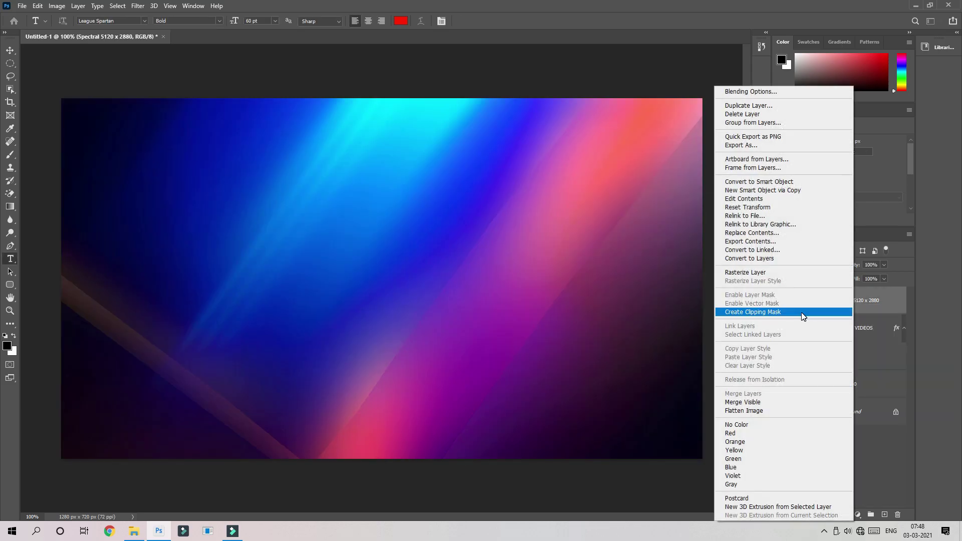
left_click(778, 312)
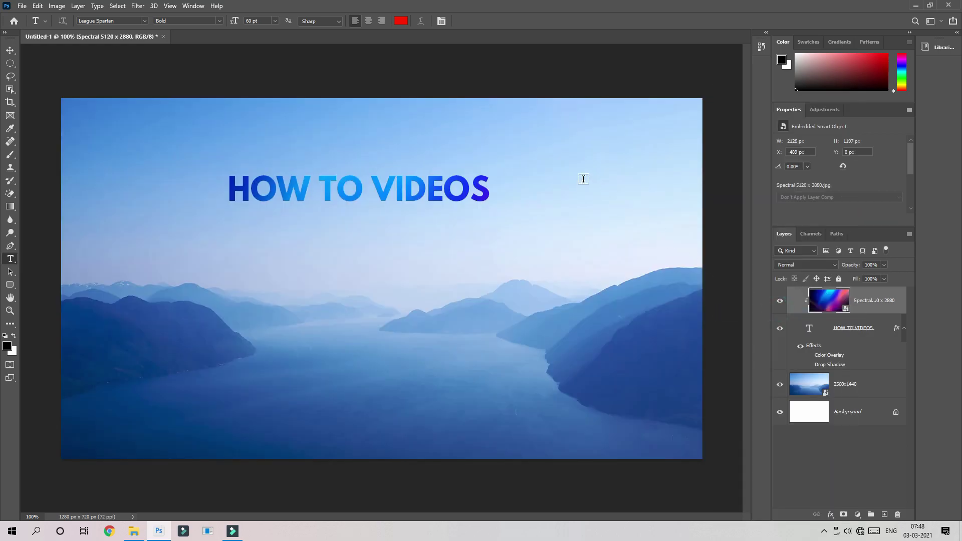
- Free-transform Spectral up and left so the letters show a purple-pink gradient
key("ctrl+t")
left_click_drag(485, 262, 372, 336)
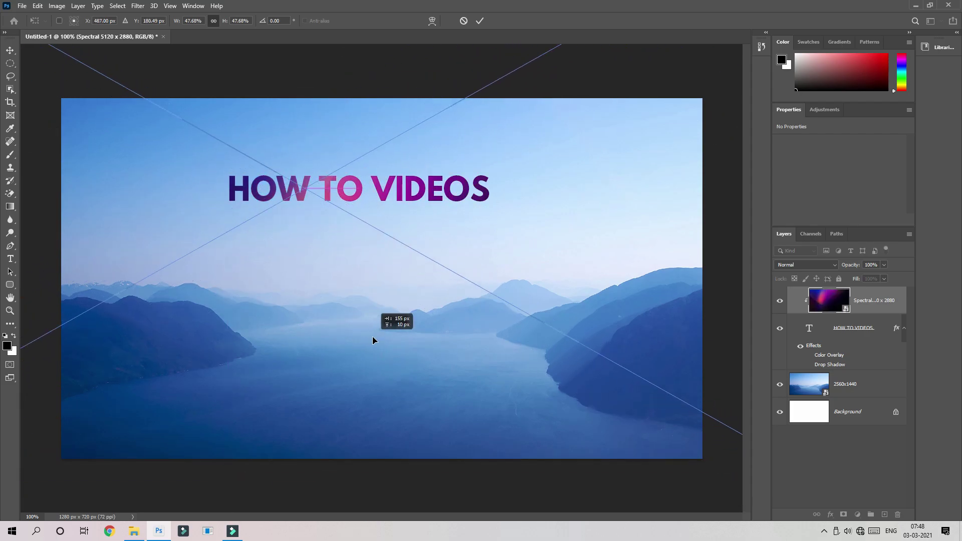
key("Return")
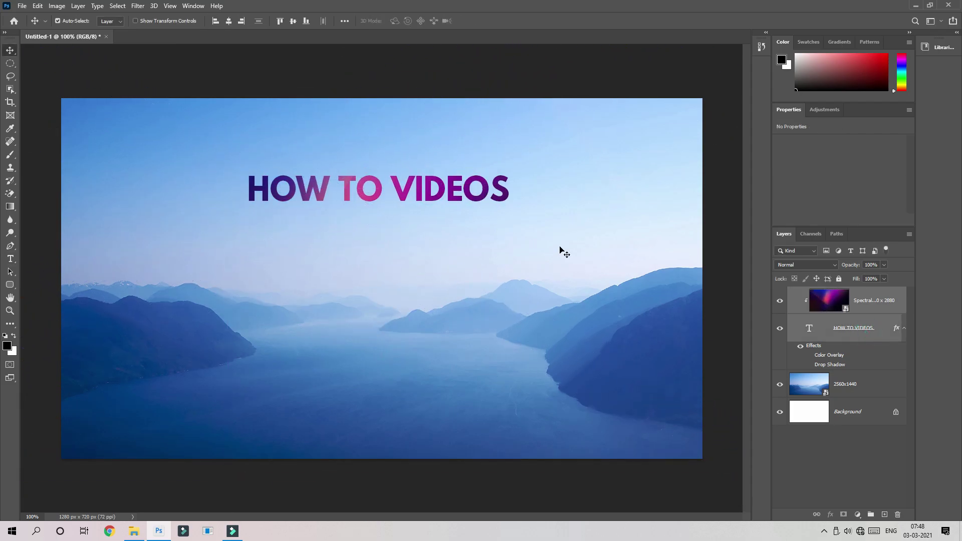
left_click(578, 228)
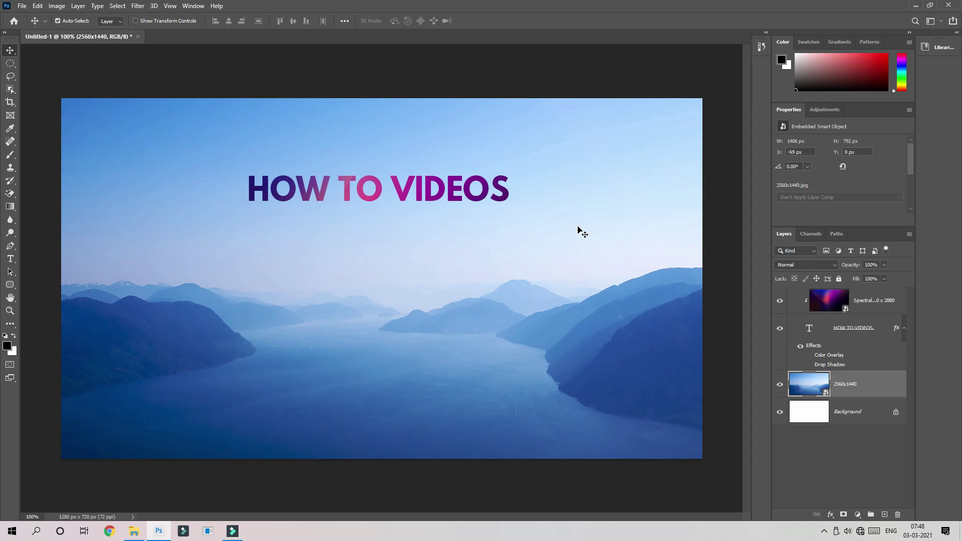
left_click(779, 301)
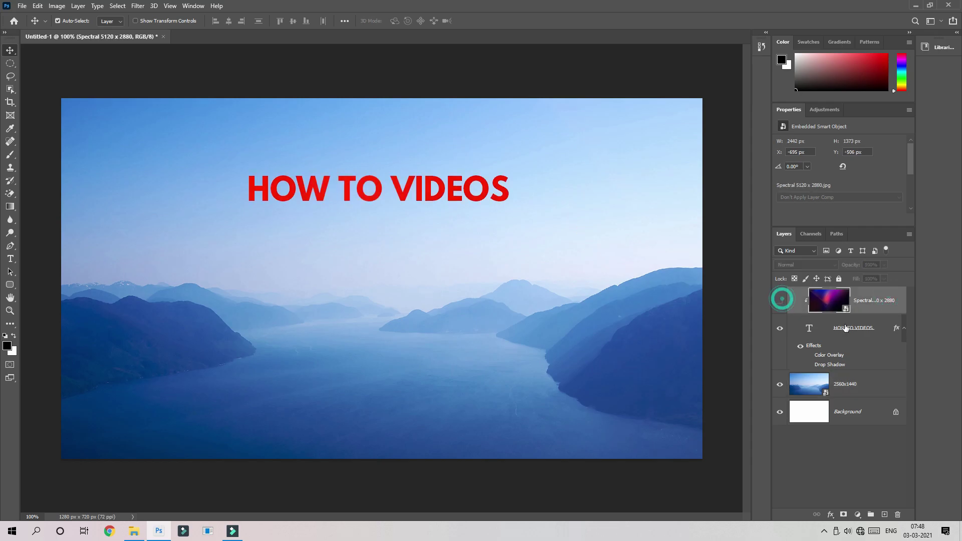
right_click(883, 328)
left_click(824, 79)
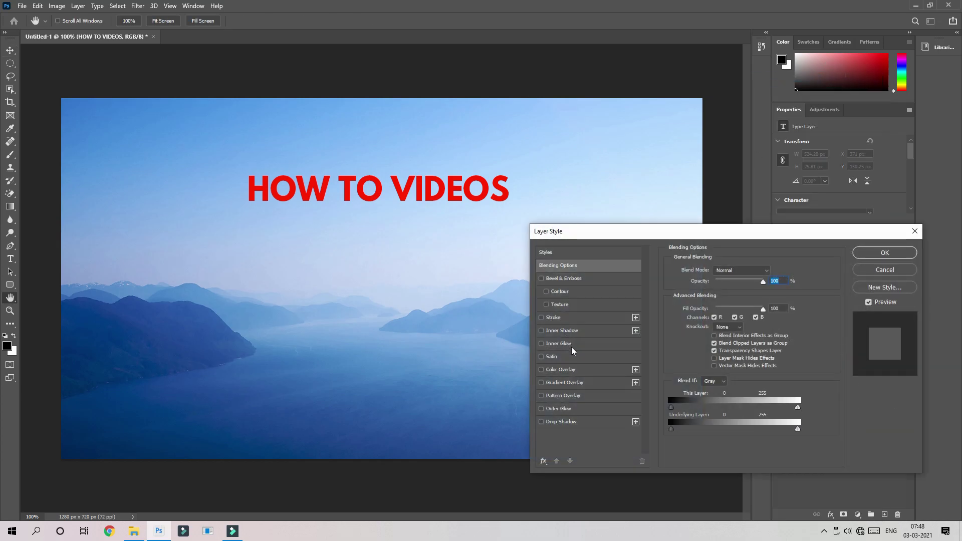
left_click(564, 383)
left_click(747, 287)
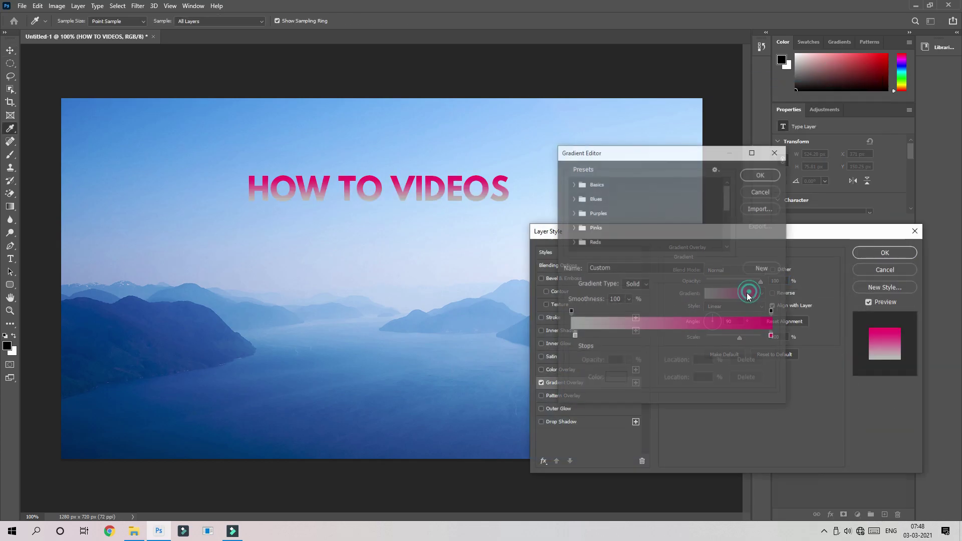
left_click(573, 213)
key("Escape")
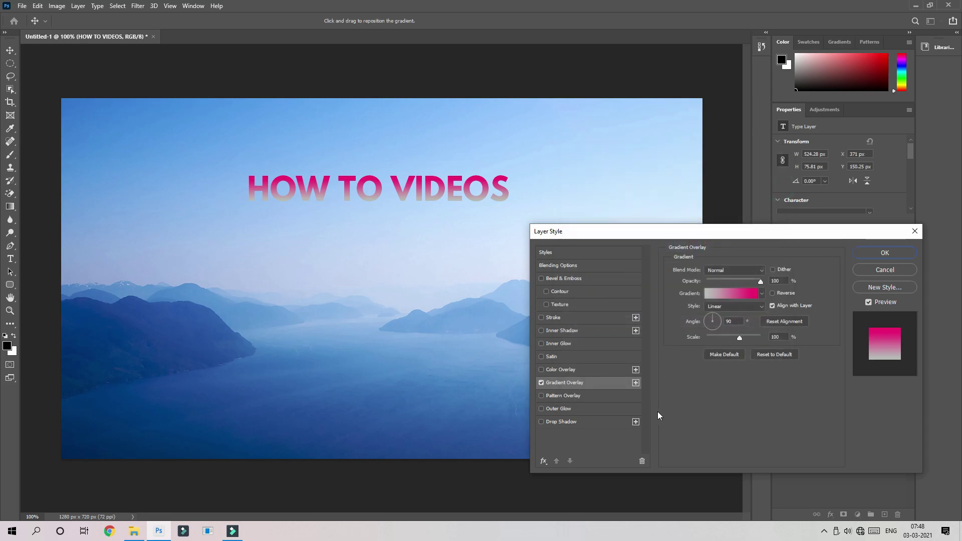
left_click(731, 293)
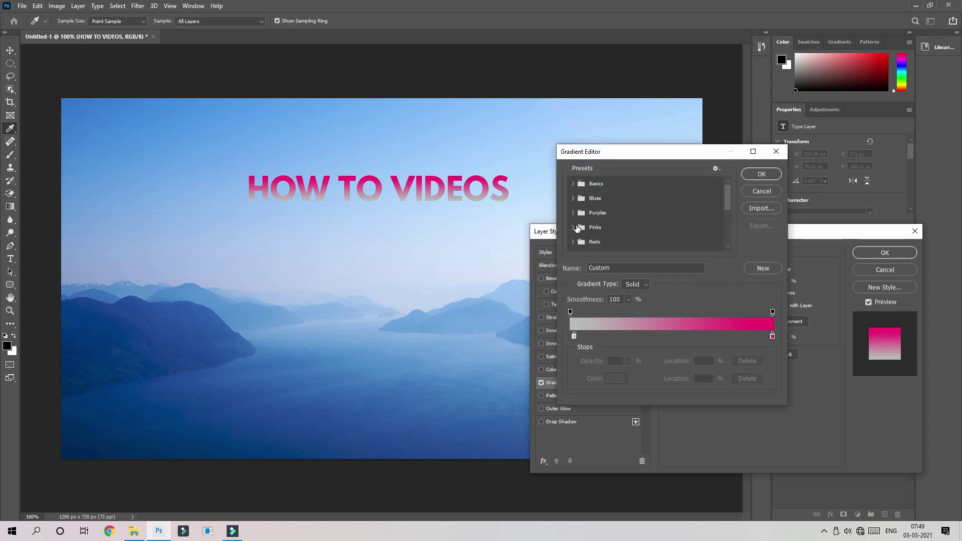
left_click(574, 227)
left_click(611, 247)
left_click(650, 245)
left_click(713, 246)
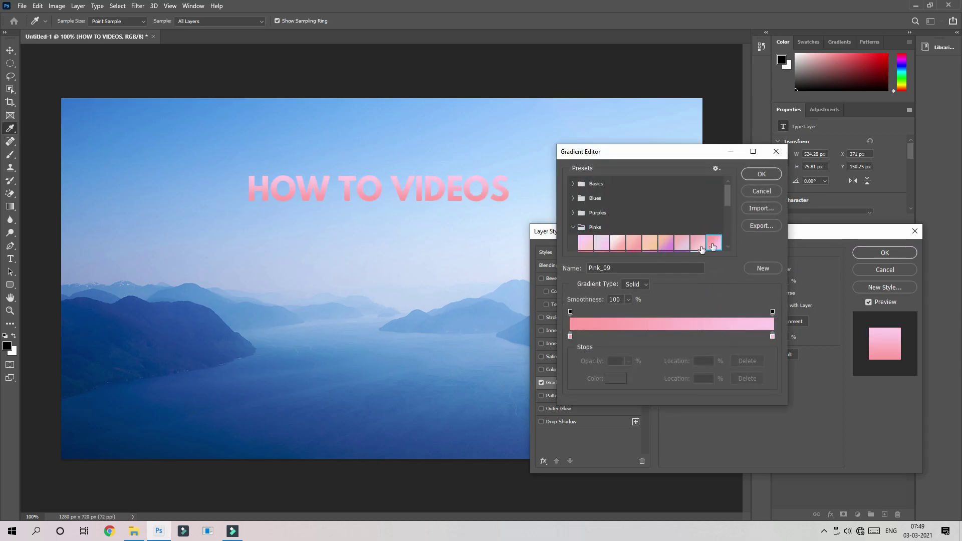
left_click(666, 246)
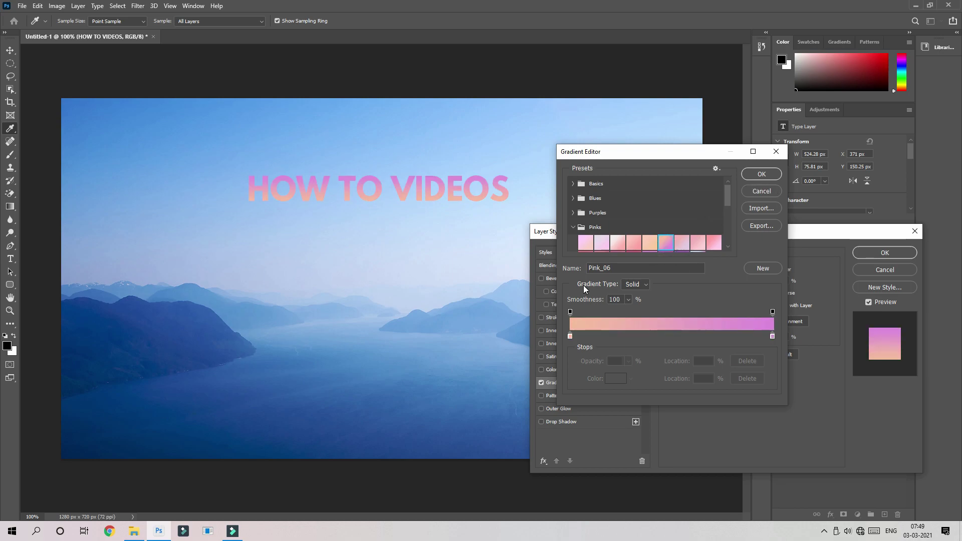
left_click(761, 191)
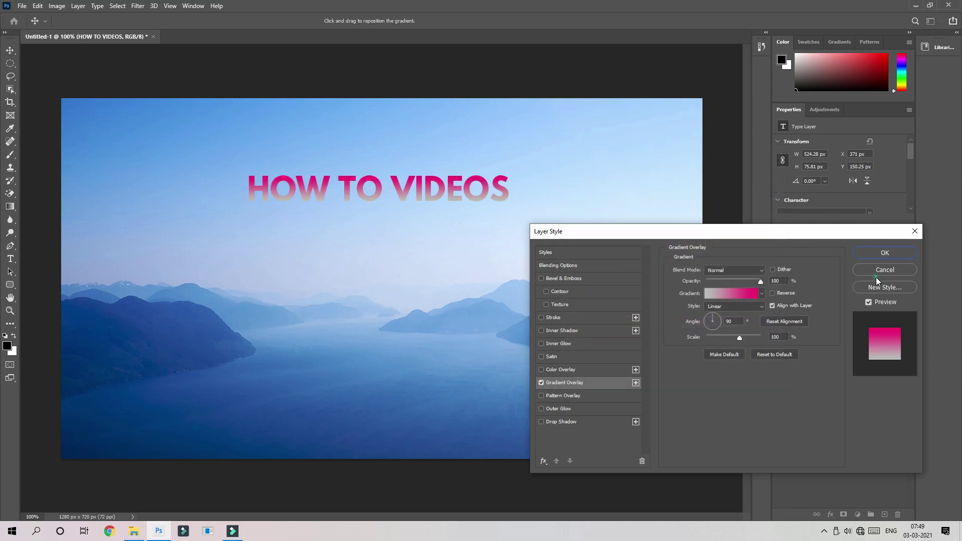
left_click(897, 270)
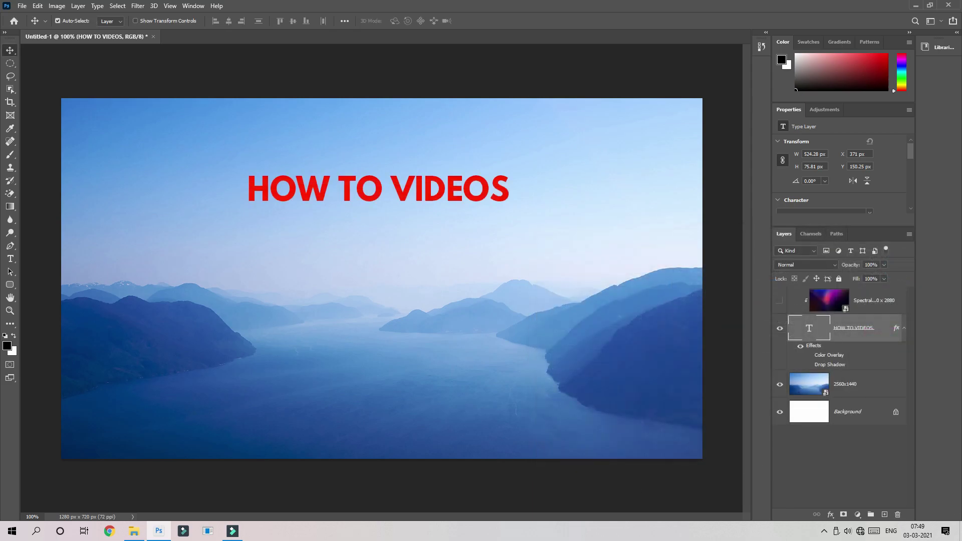
left_click(779, 301)
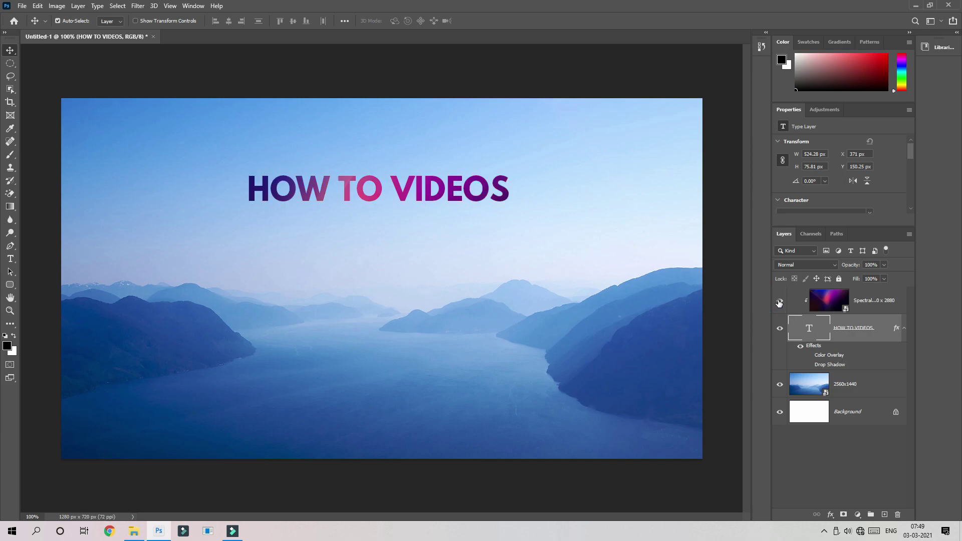